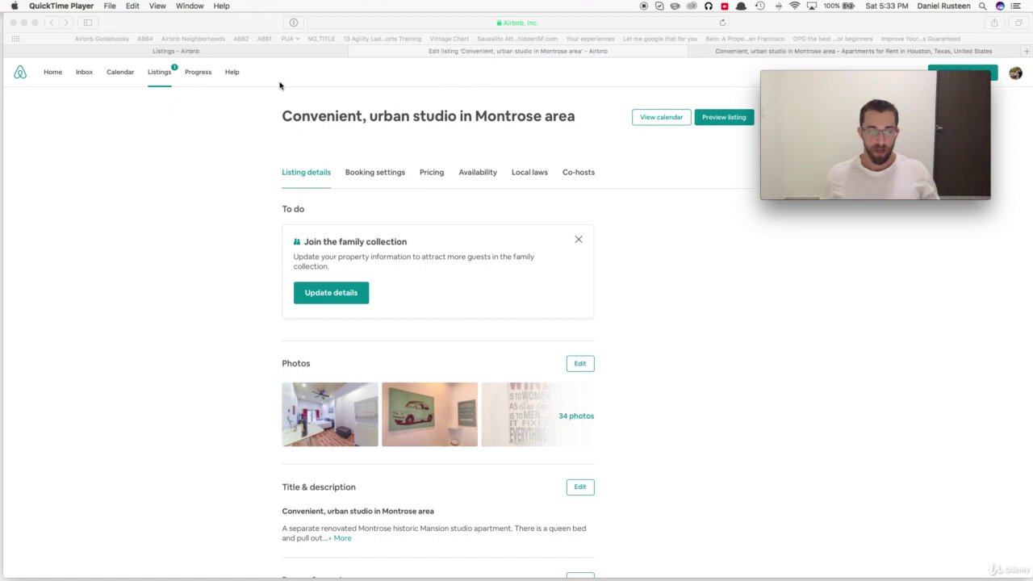
Open the public Montrose studio listing tab and scroll to its 30 Reviews five-star ratings
left_click(693, 51)
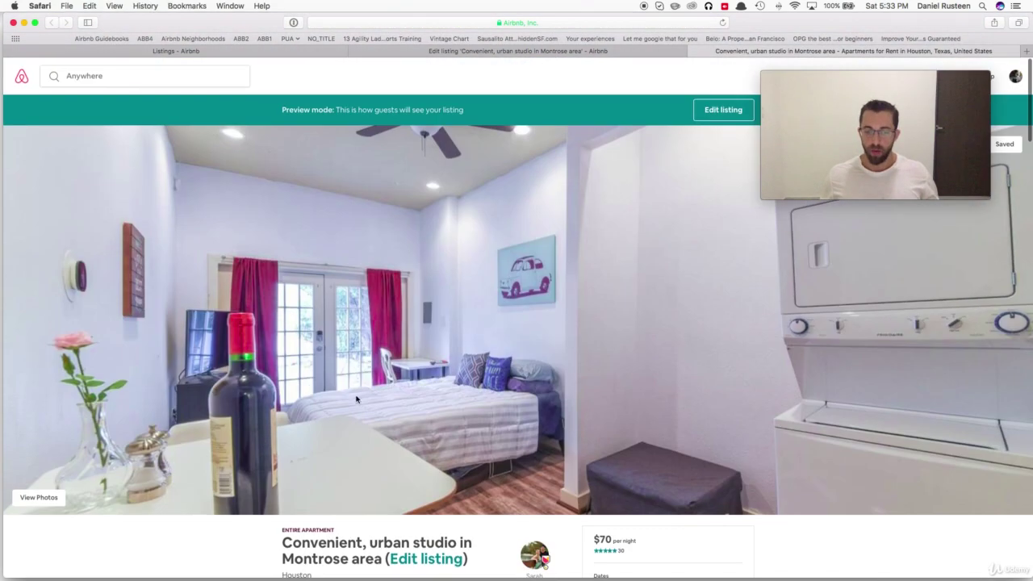
scroll(317, 299, "down", 20)
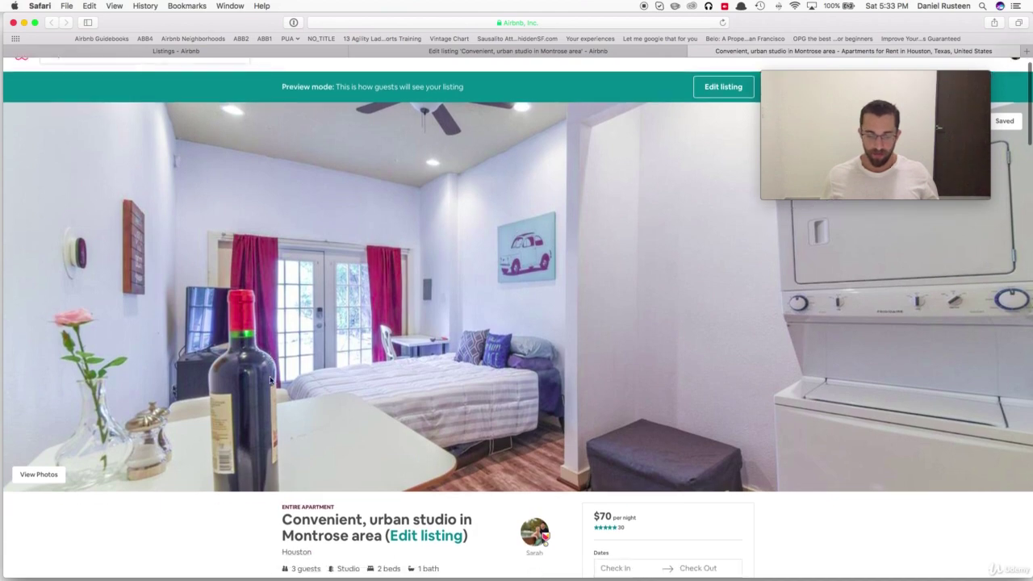
scroll(230, 310, "down", 15)
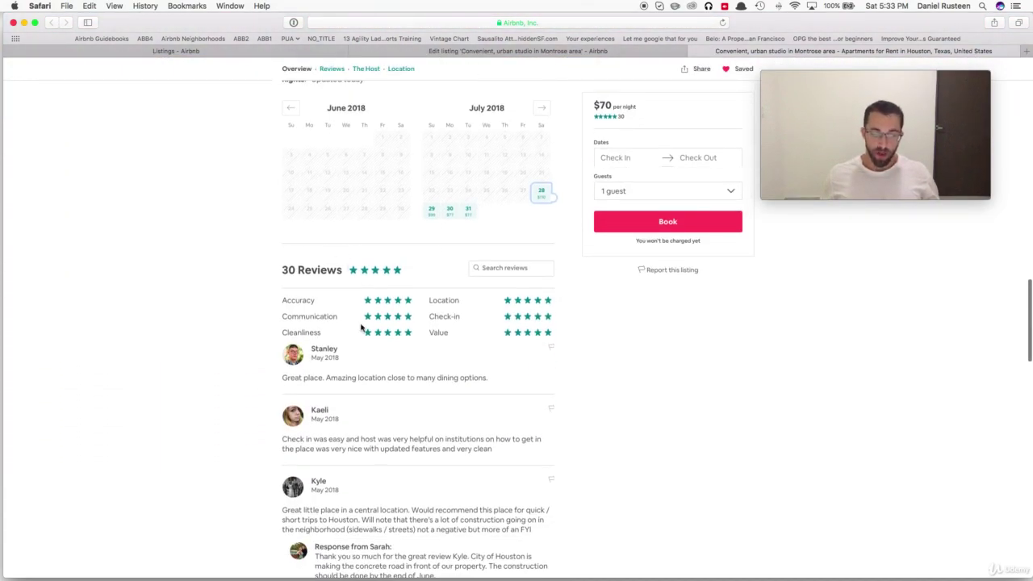
scroll(415, 351, "down", 5)
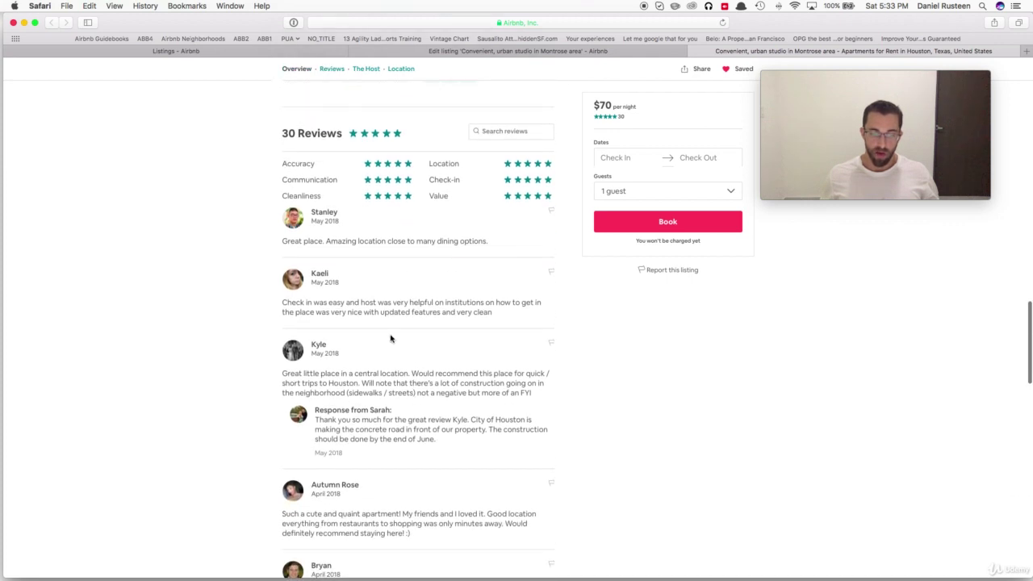
scroll(392, 339, "down", 15)
scroll(391, 338, "down", 5)
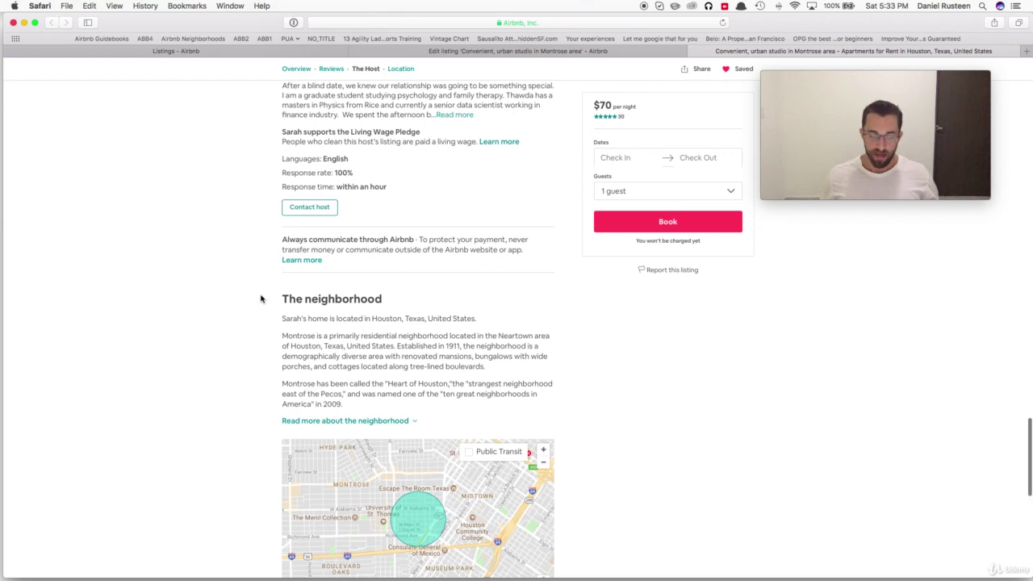
scroll(243, 305, "up", 20)
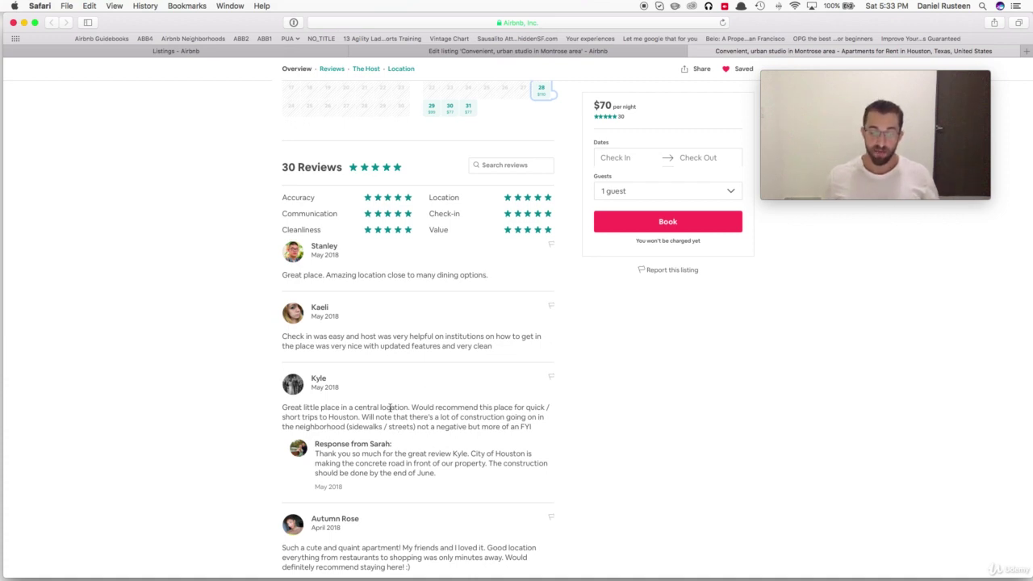
left_click_drag(391, 407, 527, 408)
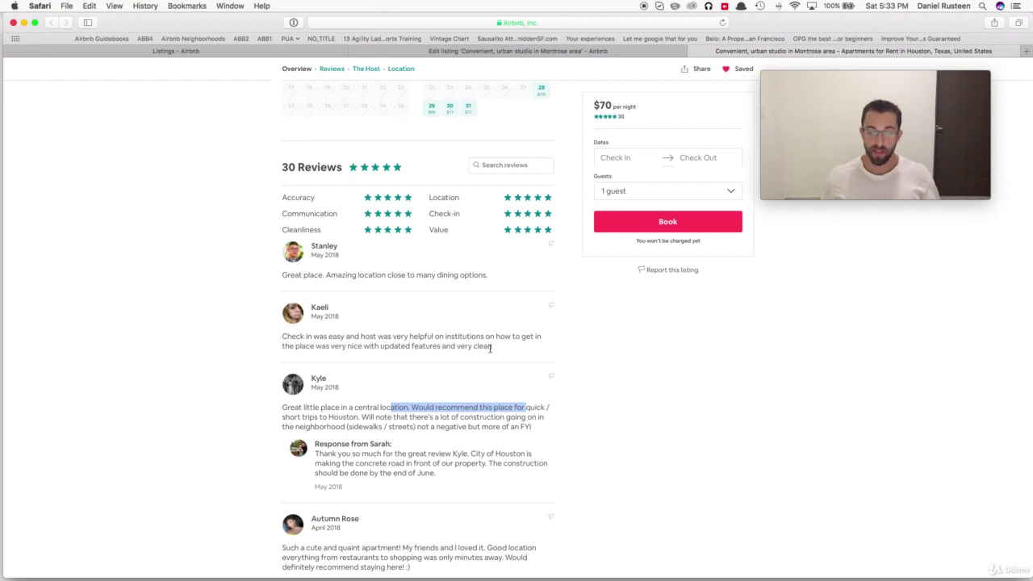
left_click(286, 401)
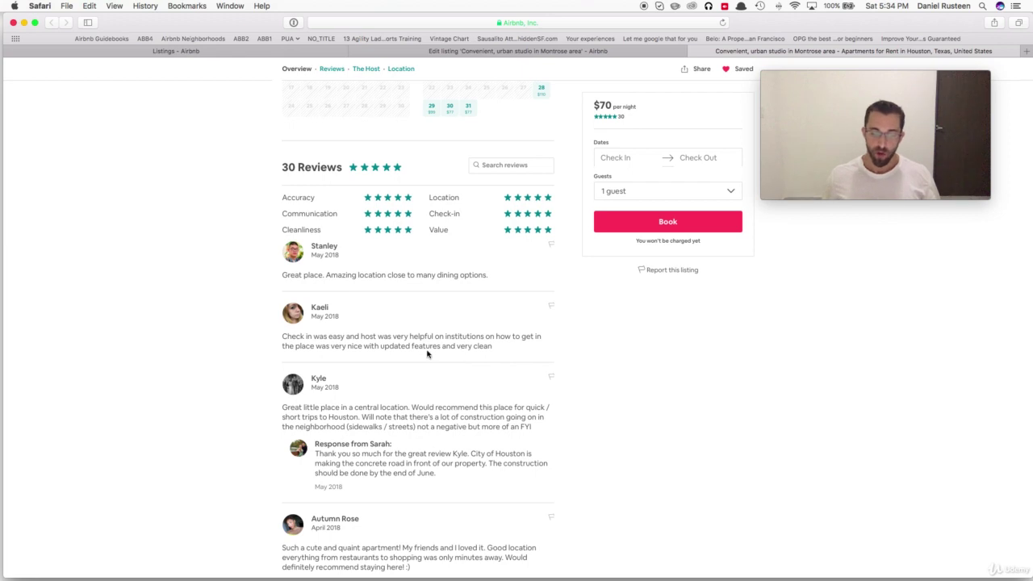
scroll(427, 354, "down", 3)
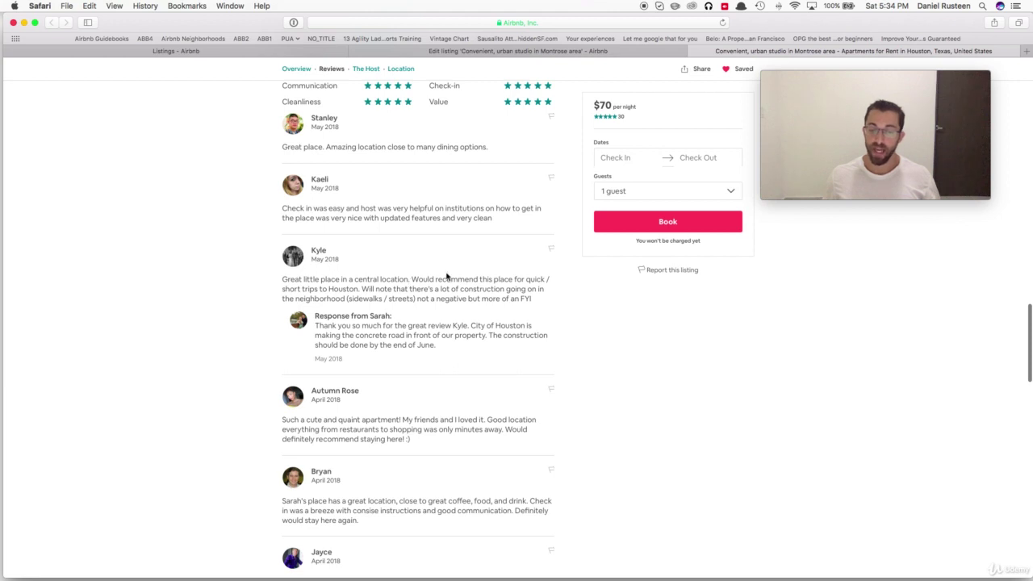
scroll(437, 338, "up", 4)
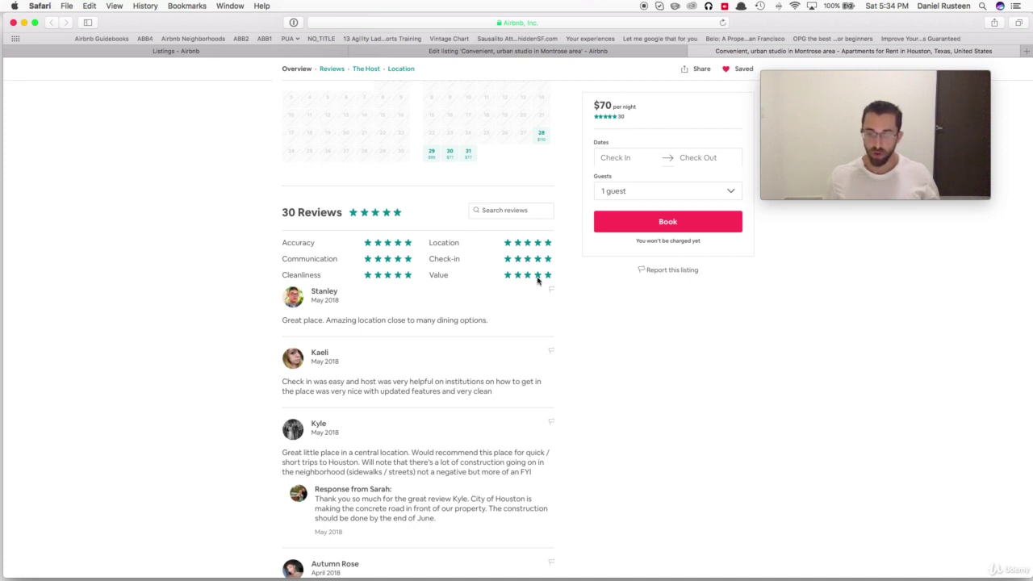
scroll(363, 336, "up", 2)
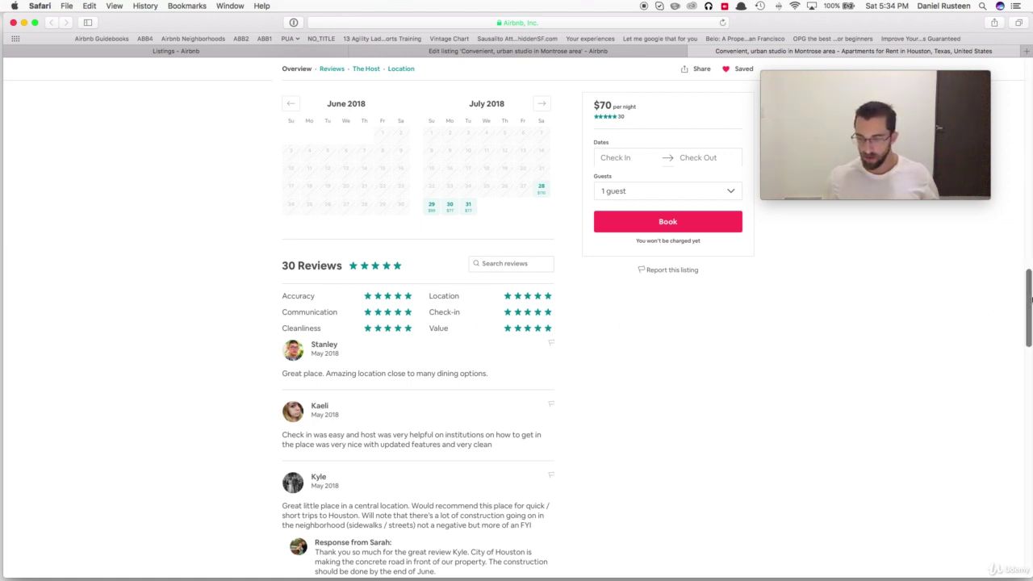
Narrow Safari to a centred mobile layout on the 30 Reviews ratings and start a region screenshot
left_click_drag(980, 301, 96, 329)
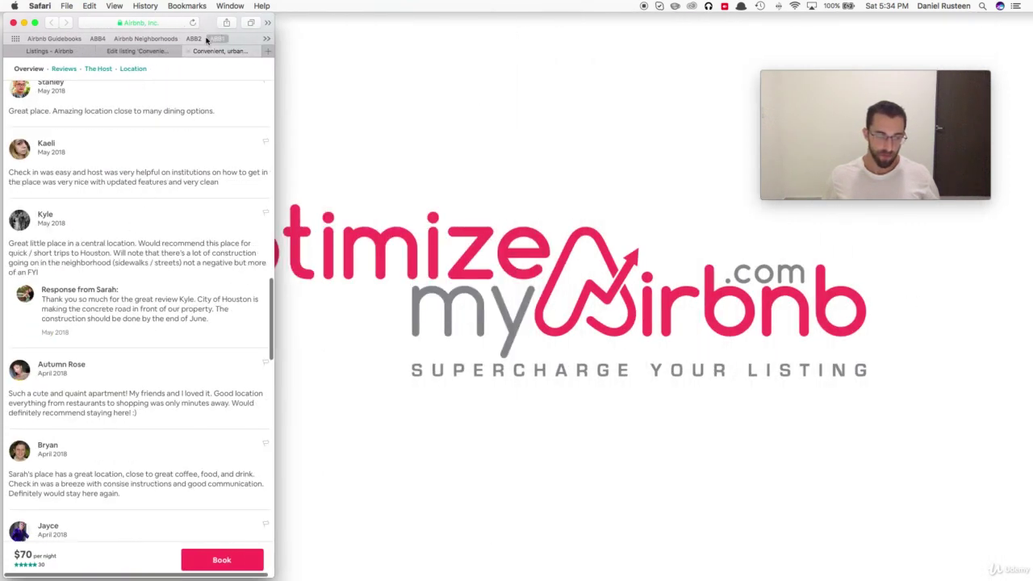
left_click_drag(208, 23, 536, 24)
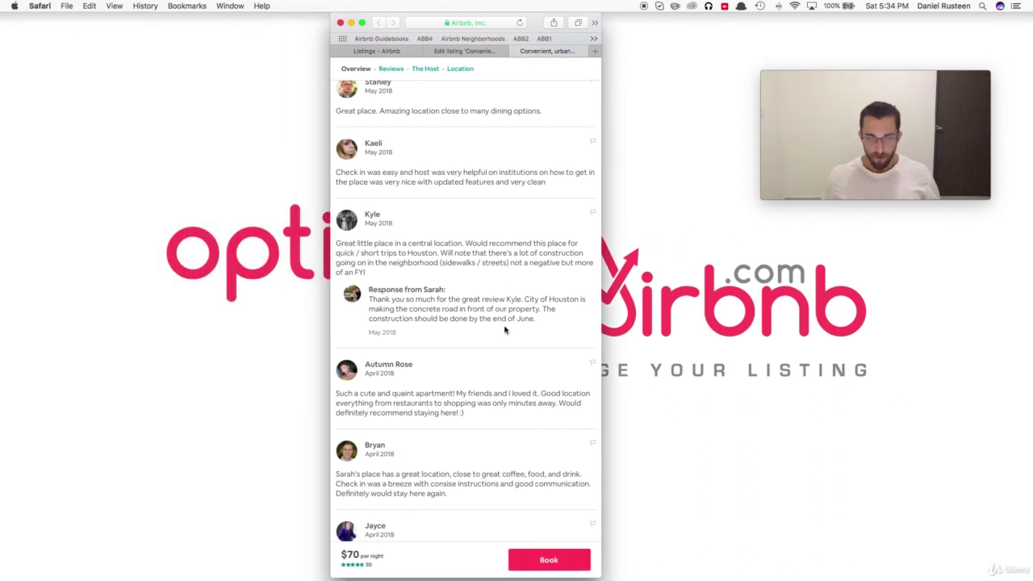
scroll(502, 329, "up", 6)
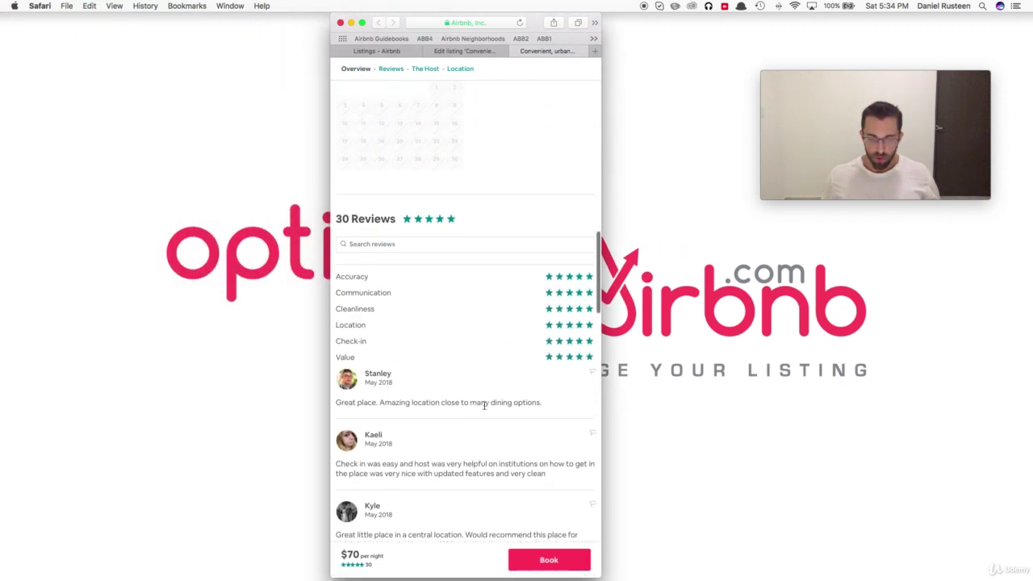
scroll(485, 404, "down", 3)
scroll(465, 240, "up", 3)
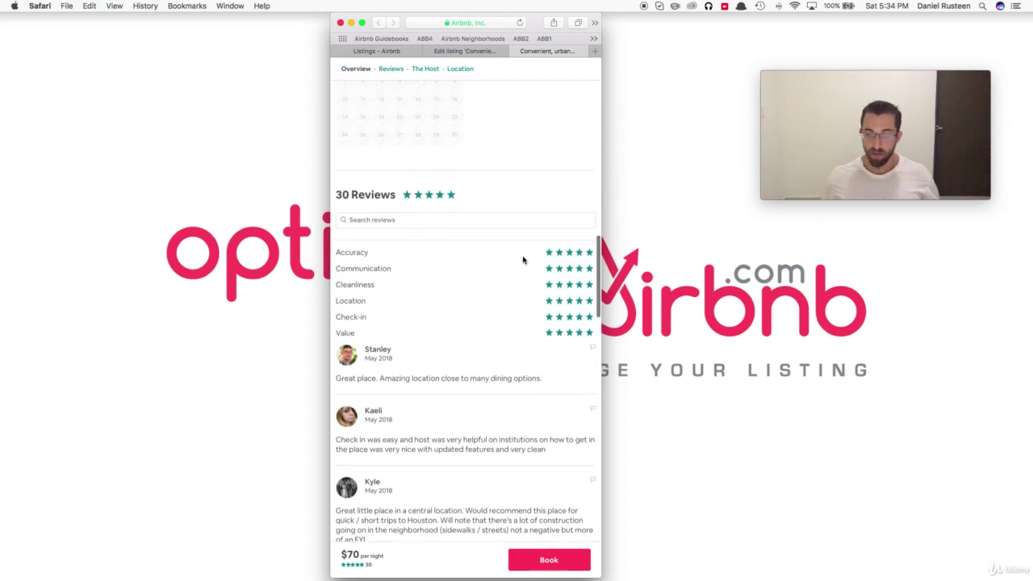
scroll(456, 271, "up", 1)
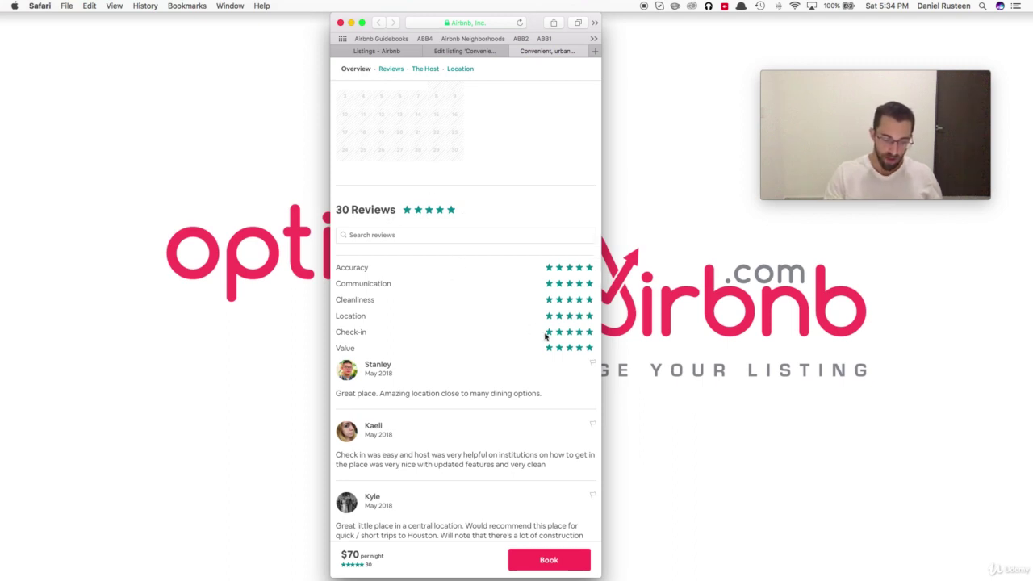
key("super+shift+4")
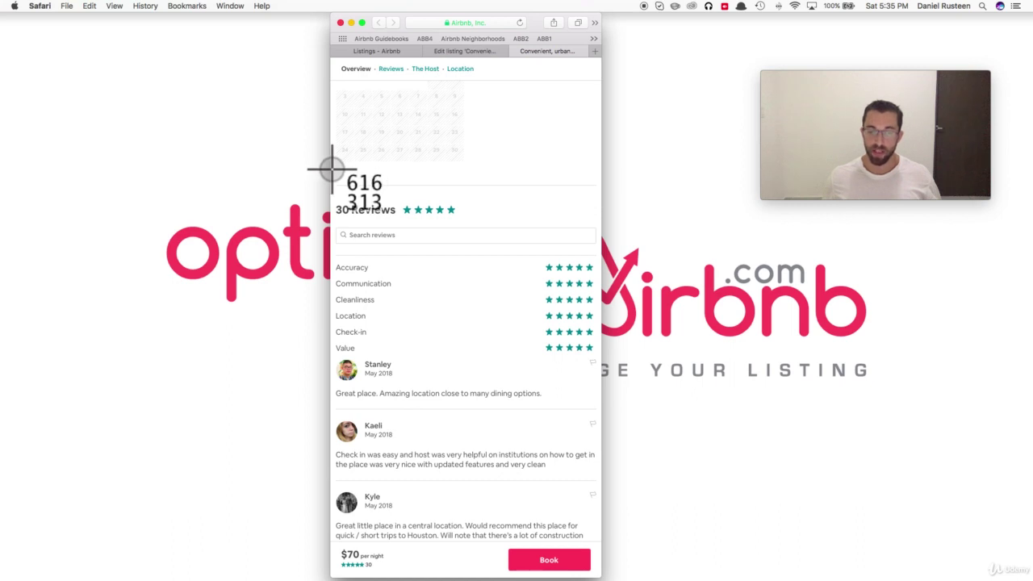
Capture the 30 Reviews ratings area as a screenshot and restore Safari to full desktop width
left_click_drag(332, 169, 601, 438)
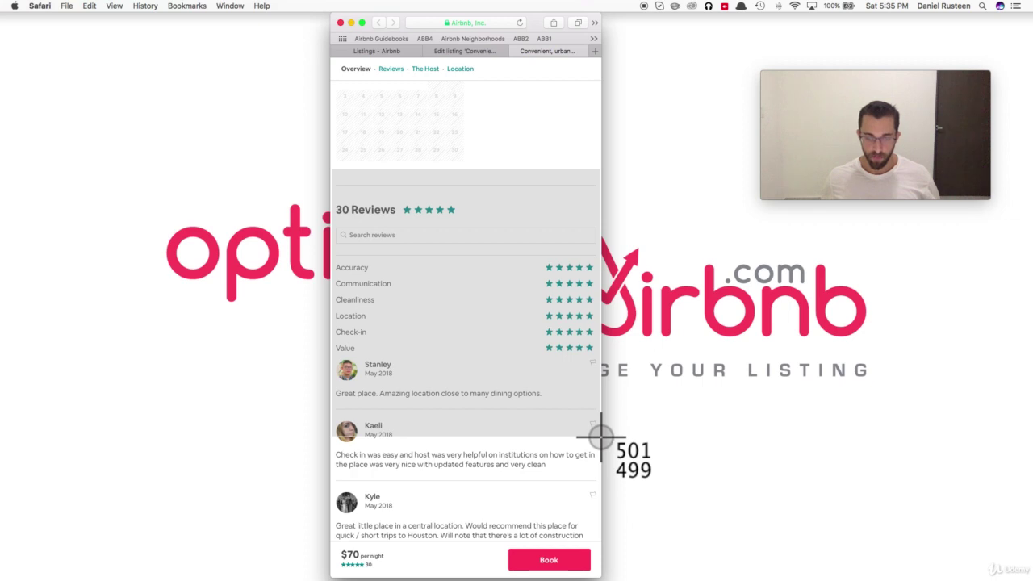
left_click_drag(600, 437, 602, 437)
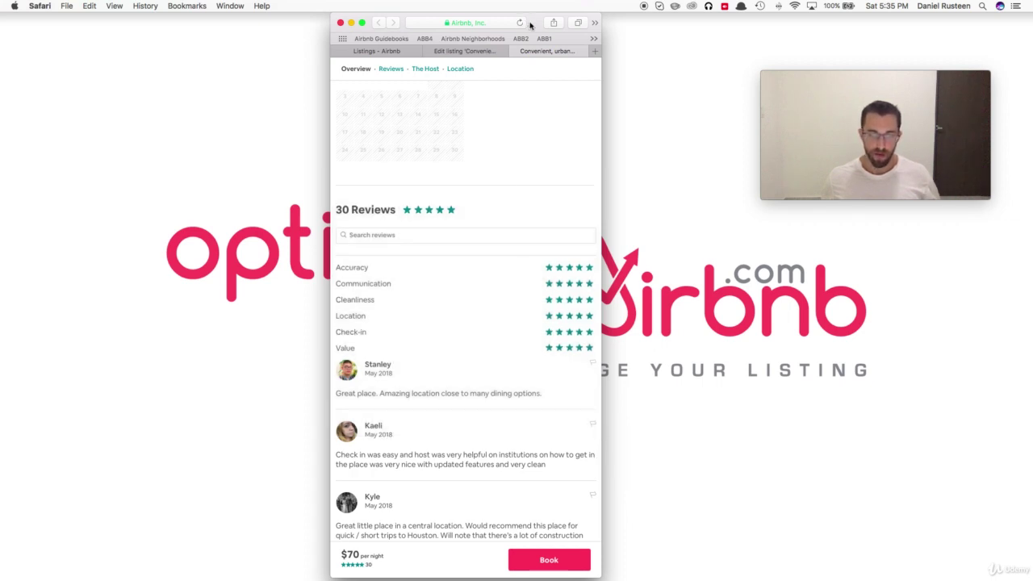
left_click_drag(525, 24, 201, 7)
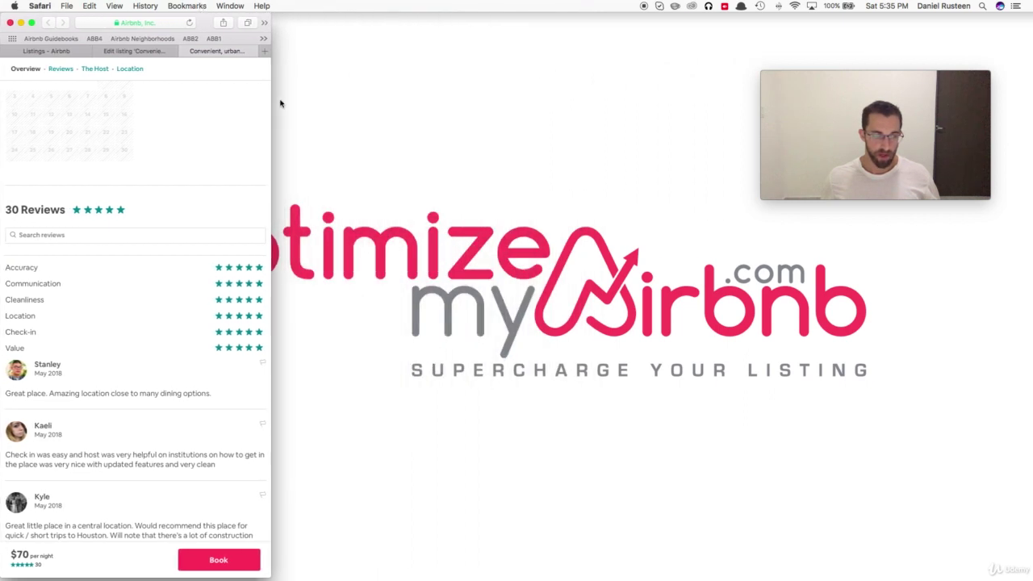
left_click_drag(271, 145, 1031, 247)
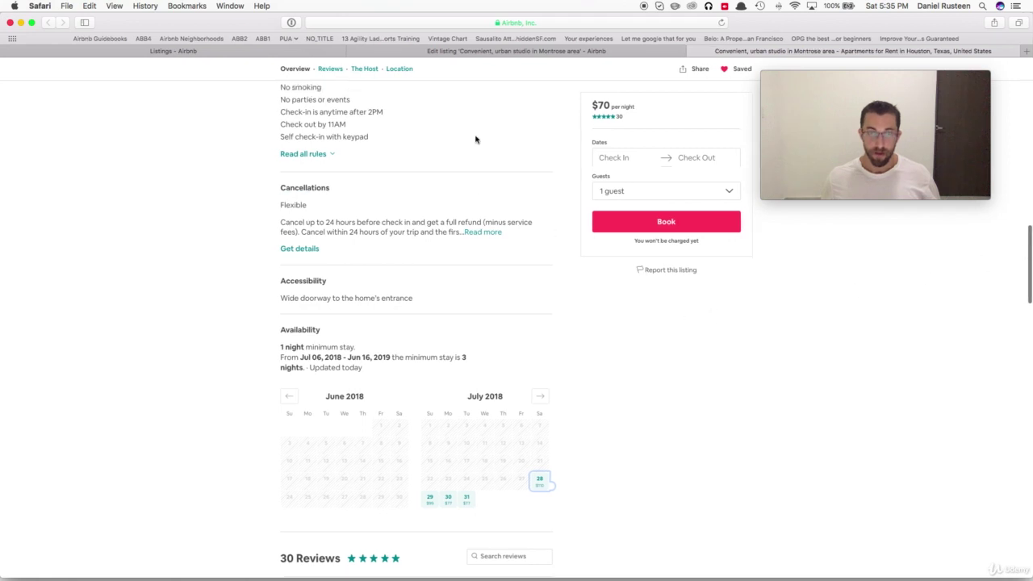
Open the new reviews screenshot in Preview for editing
key("super+Tab")
key("super+Tab")
key("super+Tab")
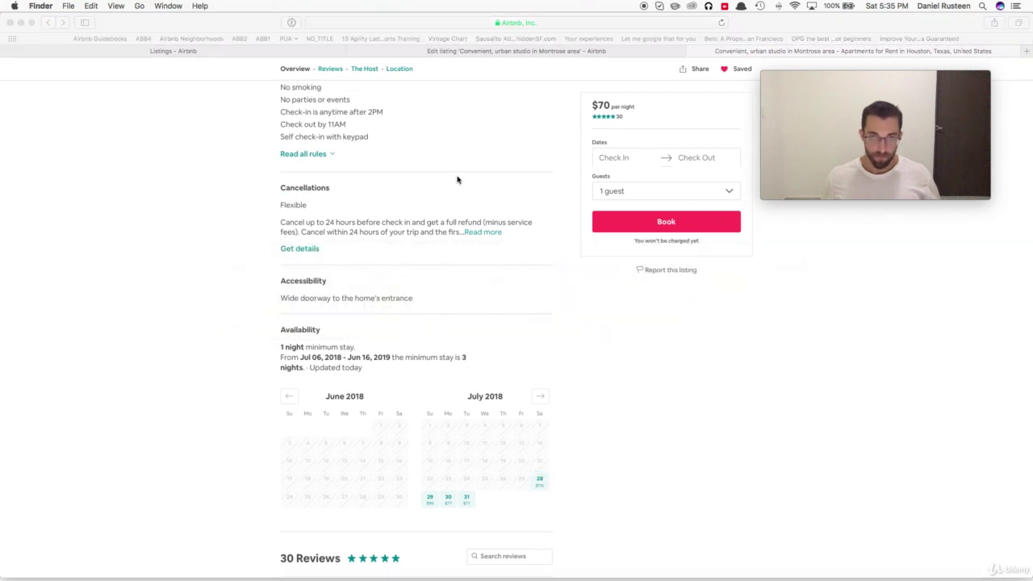
scroll(457, 181, "down", 1)
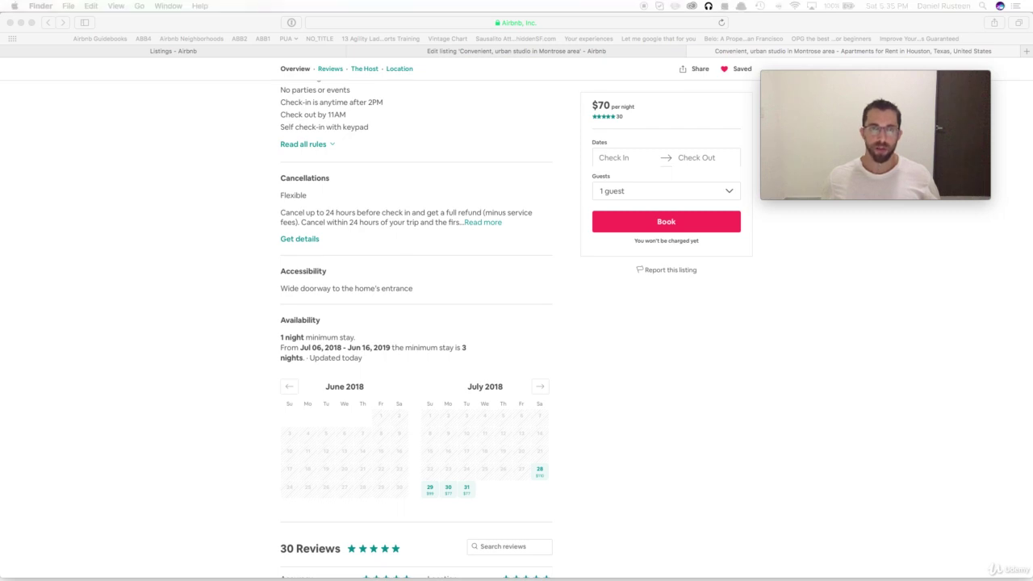
key("super+o")
Paste a blank patch from beside the 30 Reviews heading over the first two guest reviews
left_click_drag(481, 141, 522, 170)
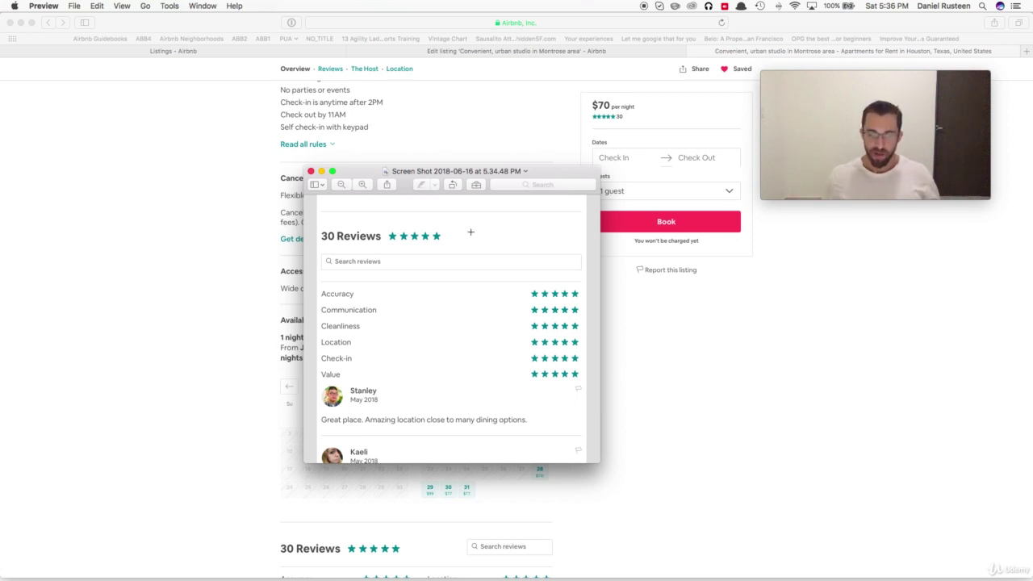
left_click_drag(461, 225, 569, 244)
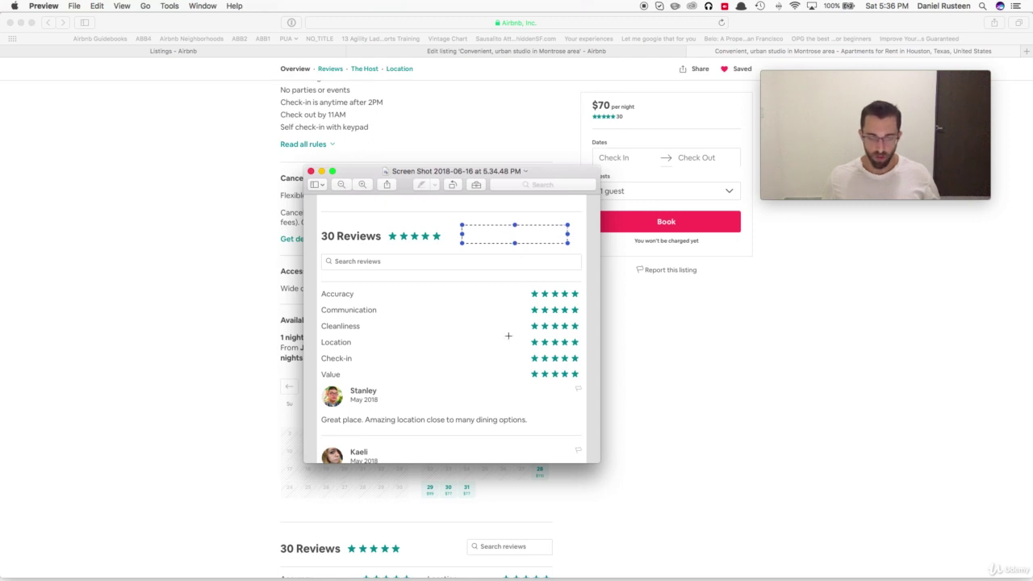
key("Delete")
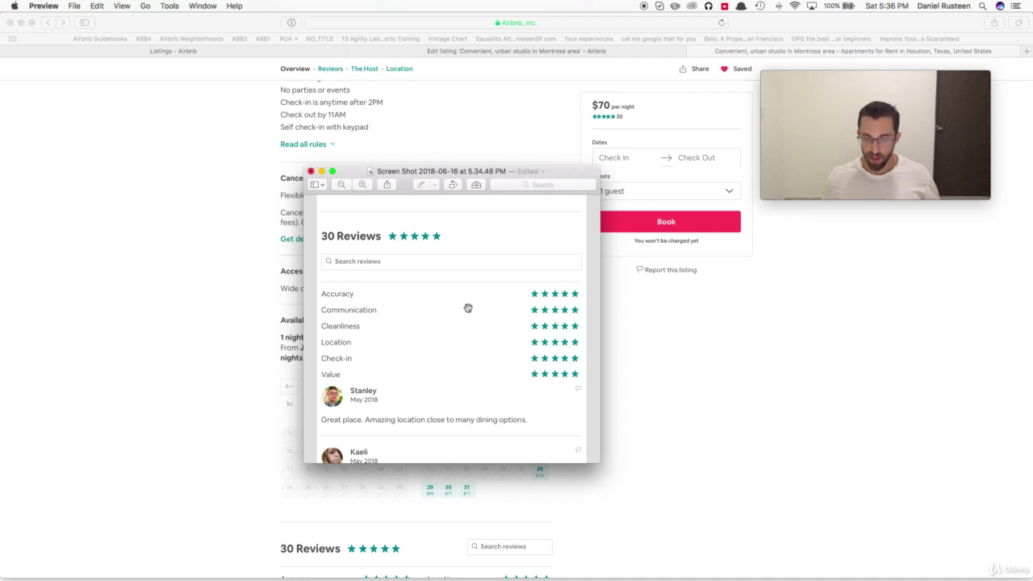
left_click_drag(463, 314, 621, 279)
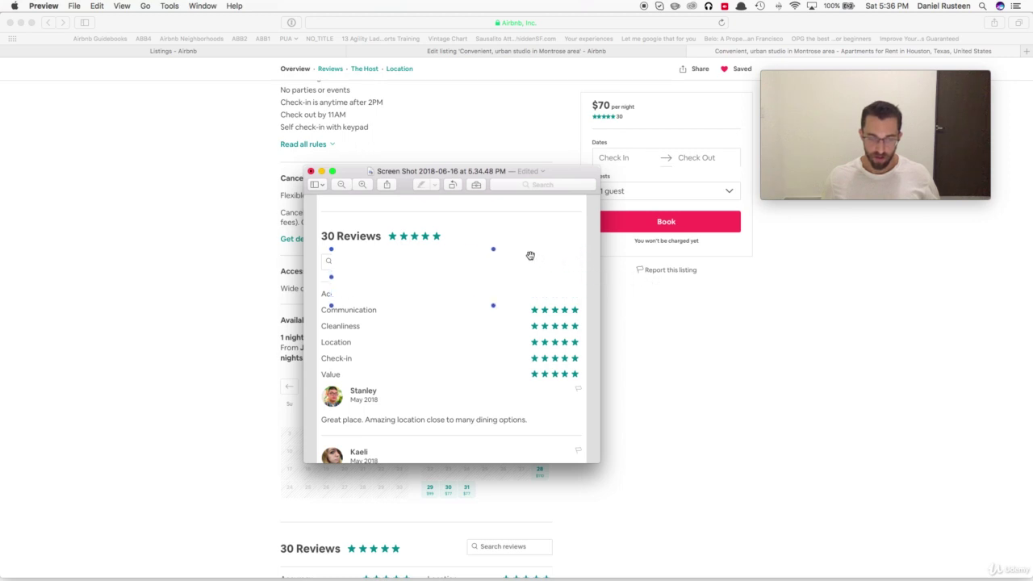
left_click_drag(531, 255, 515, 391)
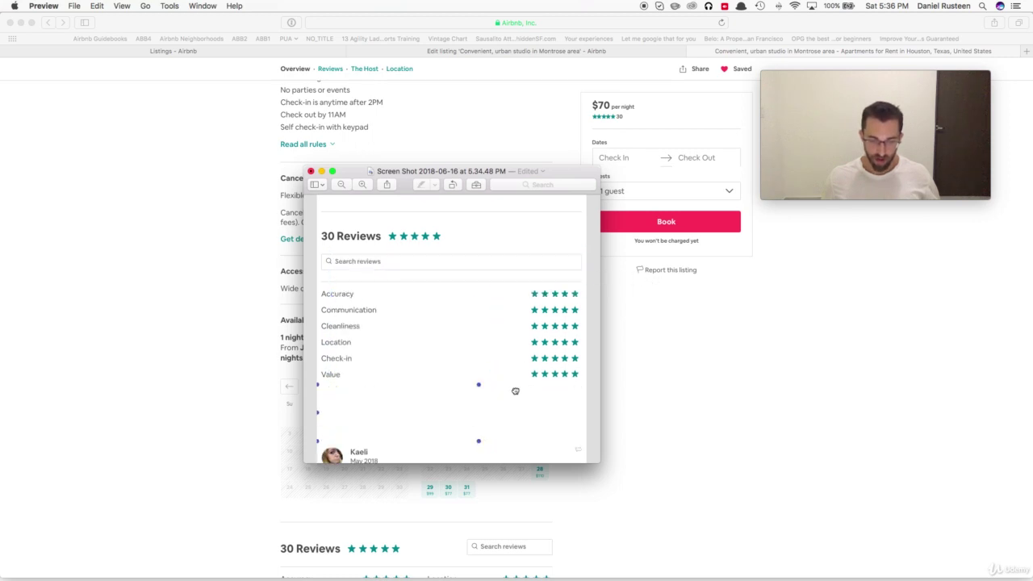
left_click_drag(477, 437, 490, 469)
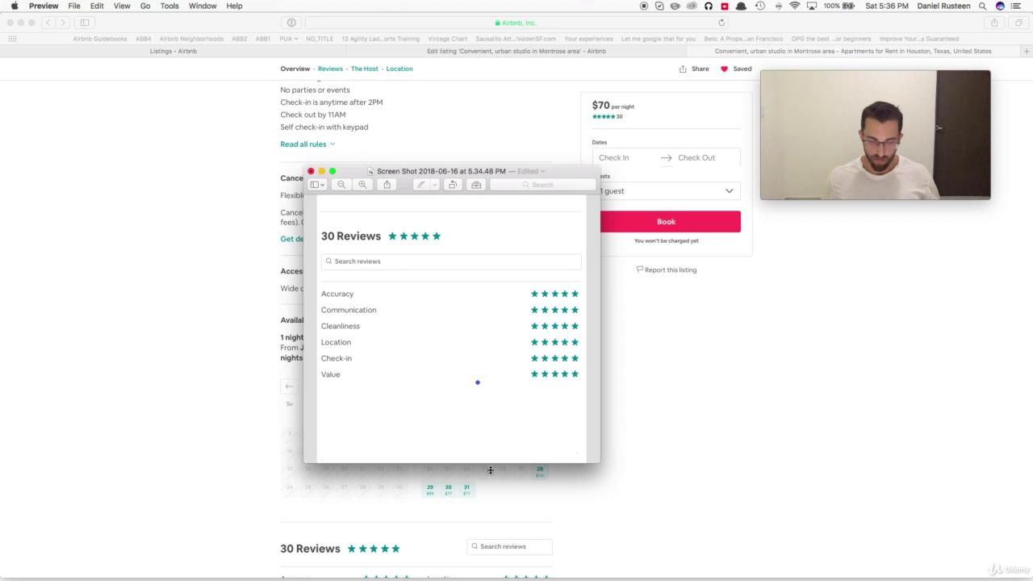
Cover the Search reviews box with a blank strip copied from beside the Communication row
left_click_drag(413, 302, 511, 308)
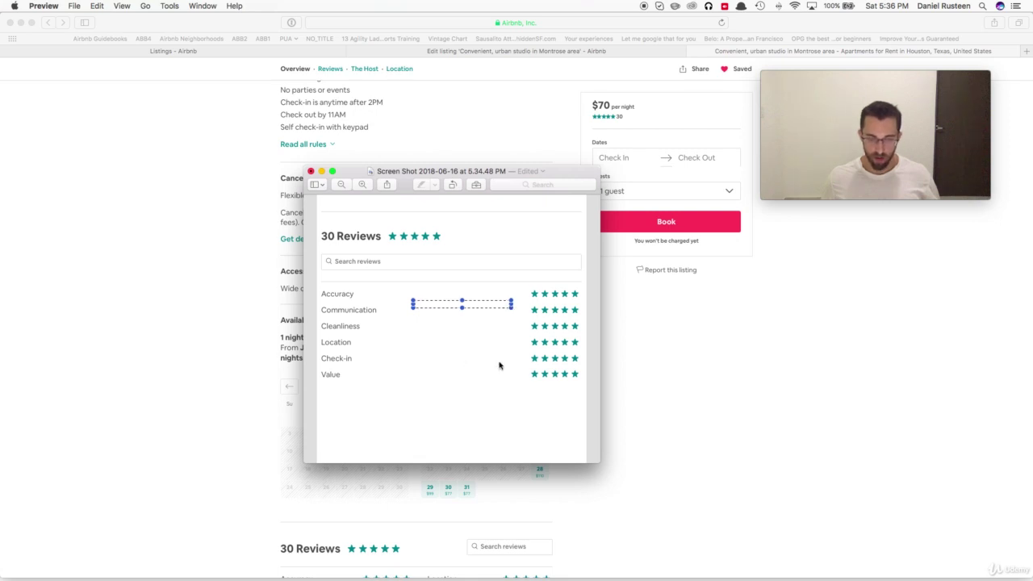
left_click(499, 365)
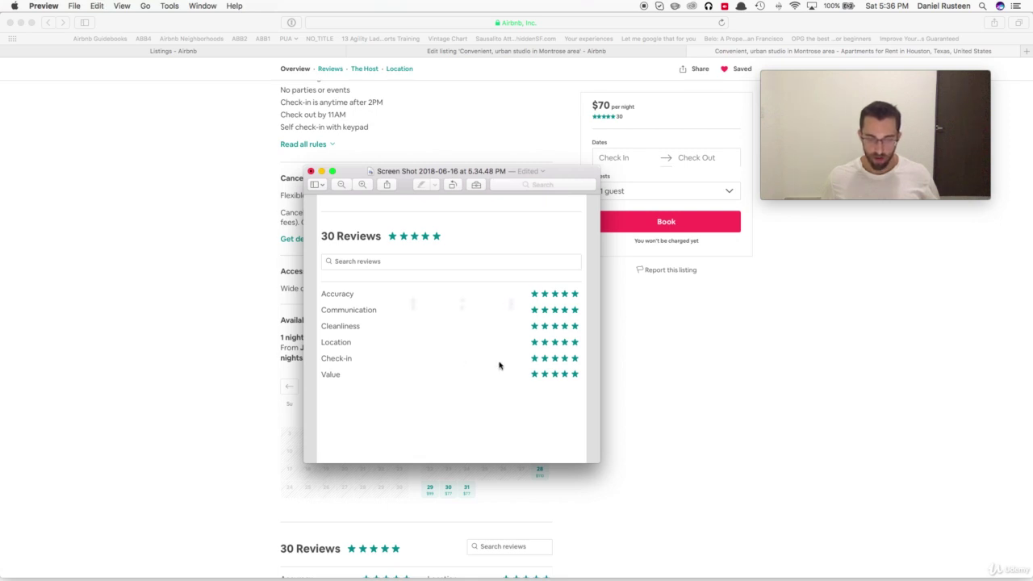
left_click_drag(457, 274, 657, 280)
left_click_drag(549, 261, 508, 263)
left_click(475, 328)
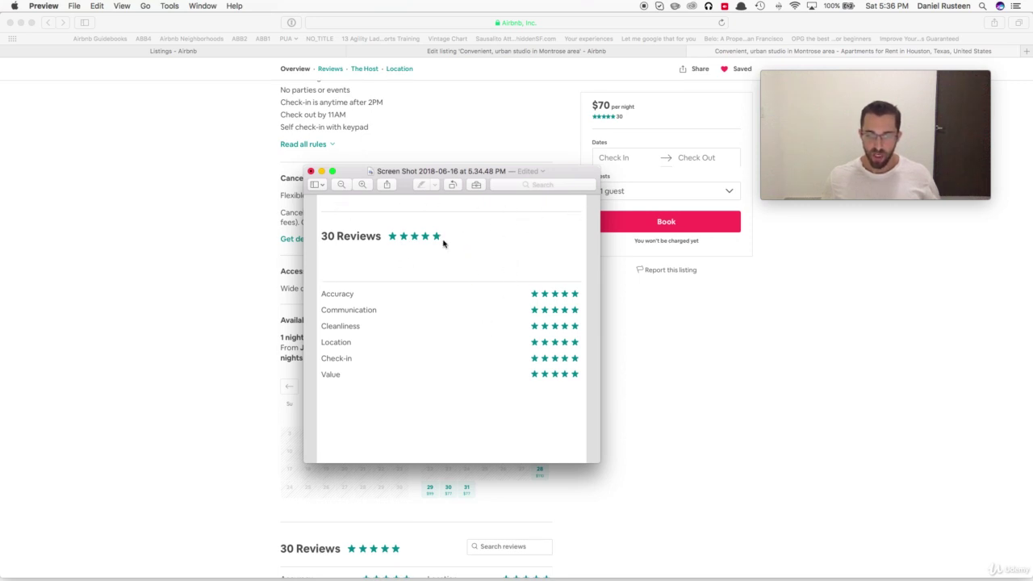
scroll(493, 361, "down", 1)
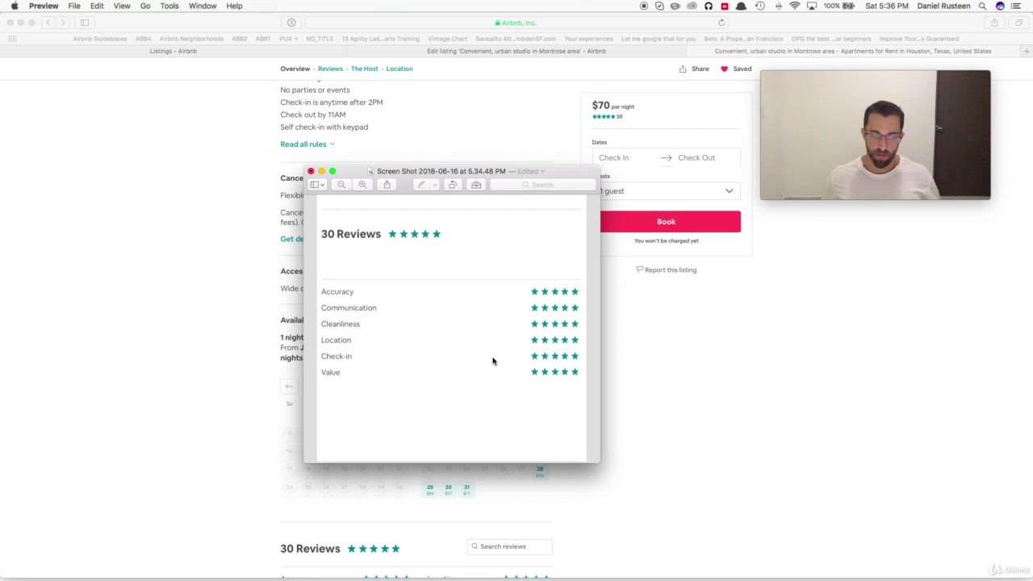
scroll(485, 339, "up", 1)
Save the edited screenshot and open the listing's Photos editor, scrolled to the grid's end
key("super+s")
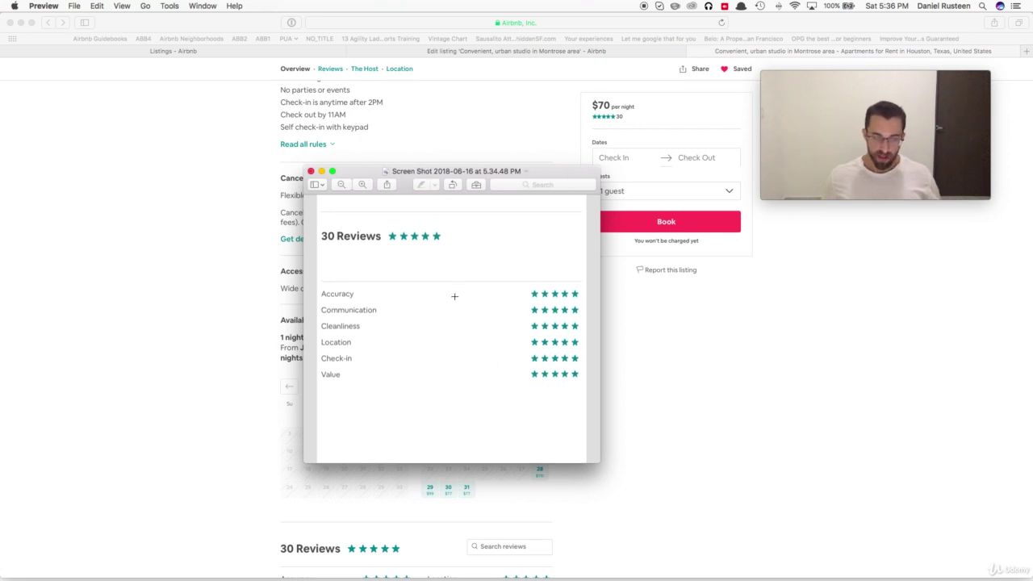
left_click(234, 154)
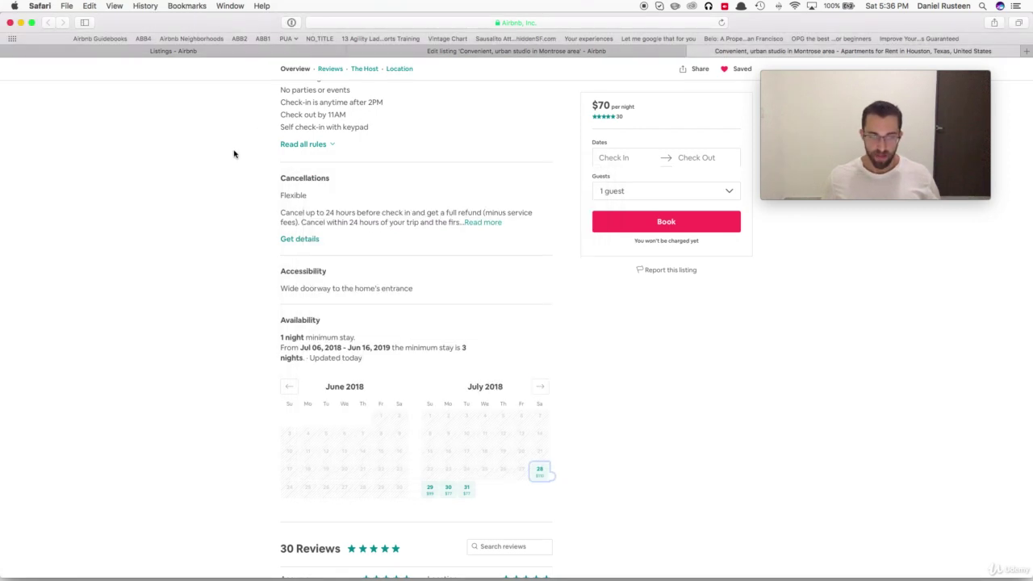
left_click(444, 50)
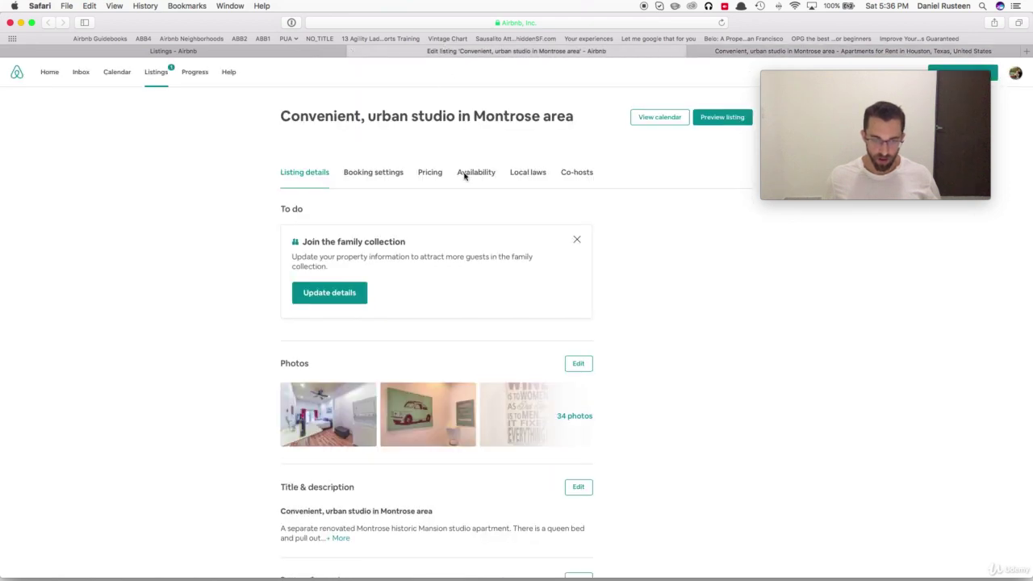
left_click(580, 362)
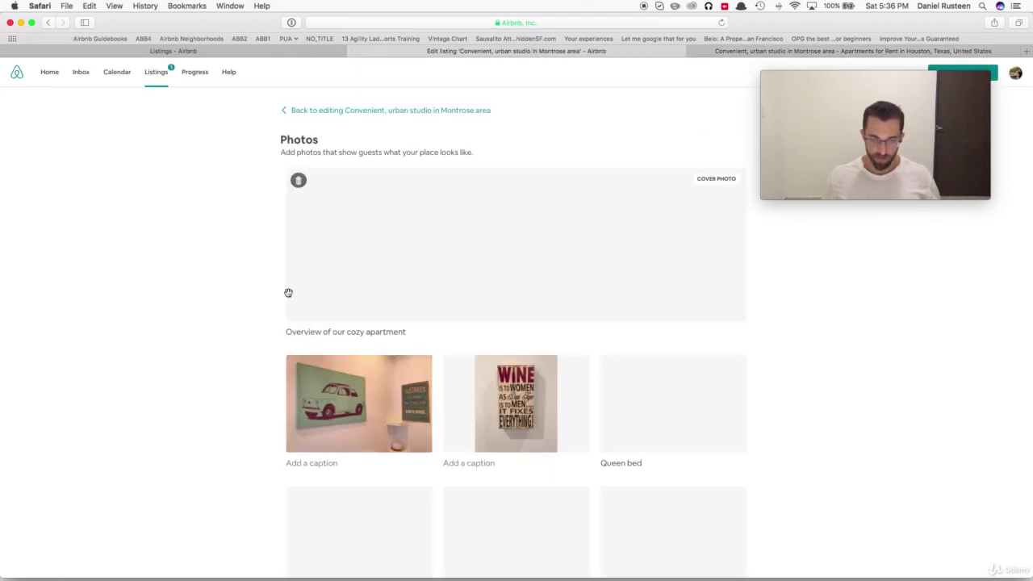
scroll(288, 292, "down", 15)
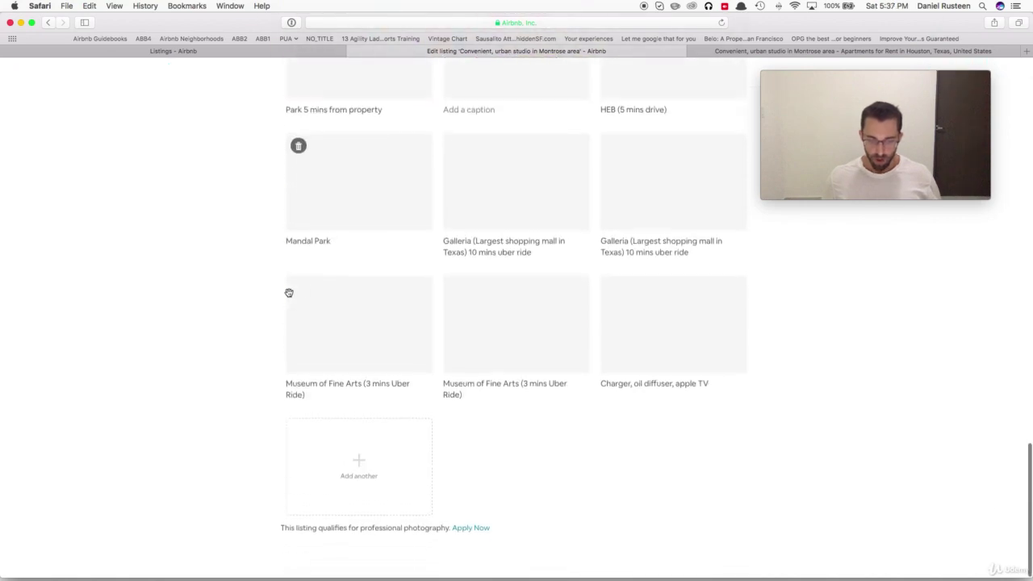
Add the latest Screenshots-folder image as a new listing photo and select its caption field
left_click(353, 461)
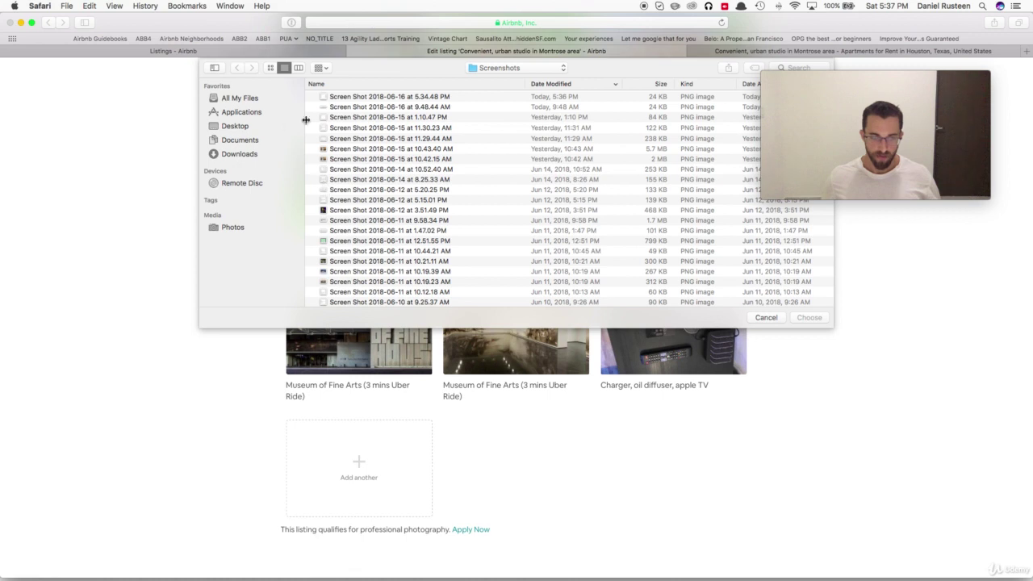
double_click(360, 97)
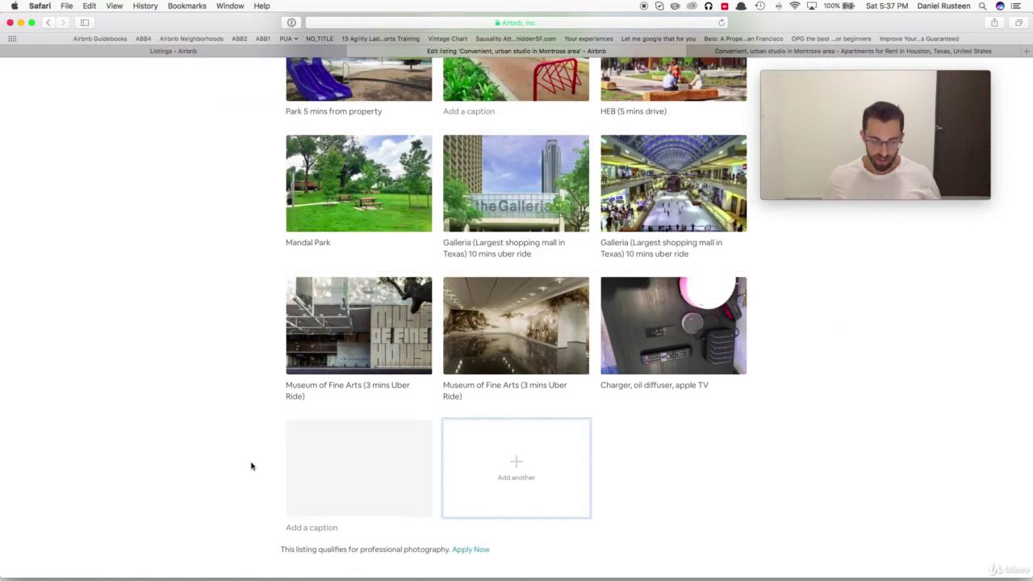
scroll(261, 496, "down", 1)
left_click(316, 506)
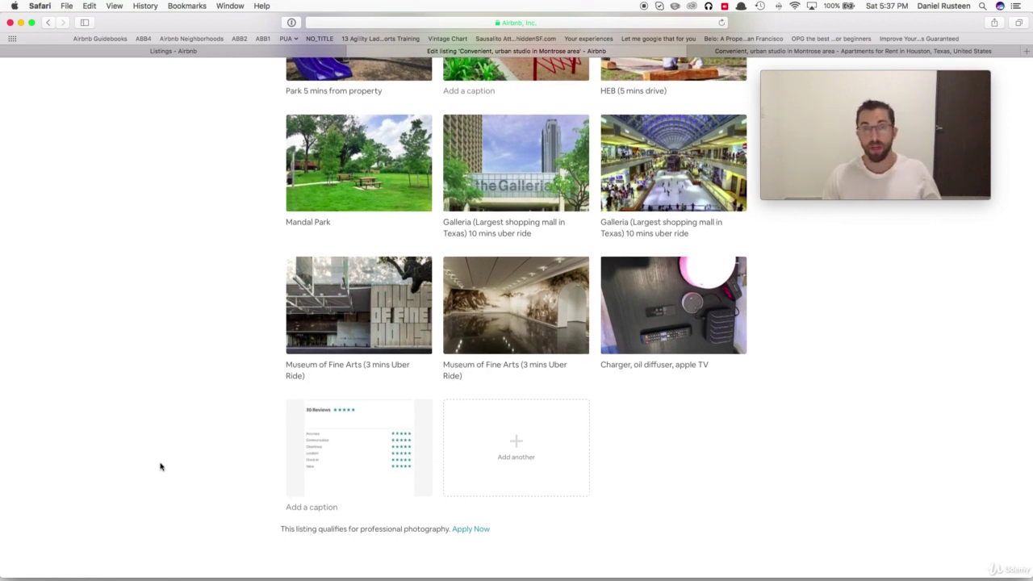
Caption the ratings photo 'Be sure to check out the rest of my 5-star reviews below!'
type("Be sure to")
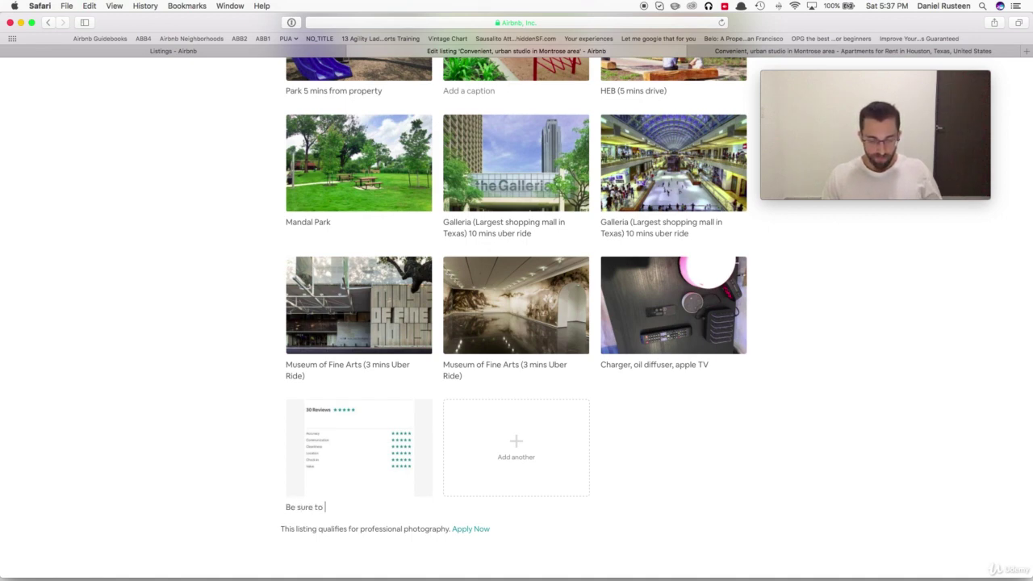
type(" check out the rest of")
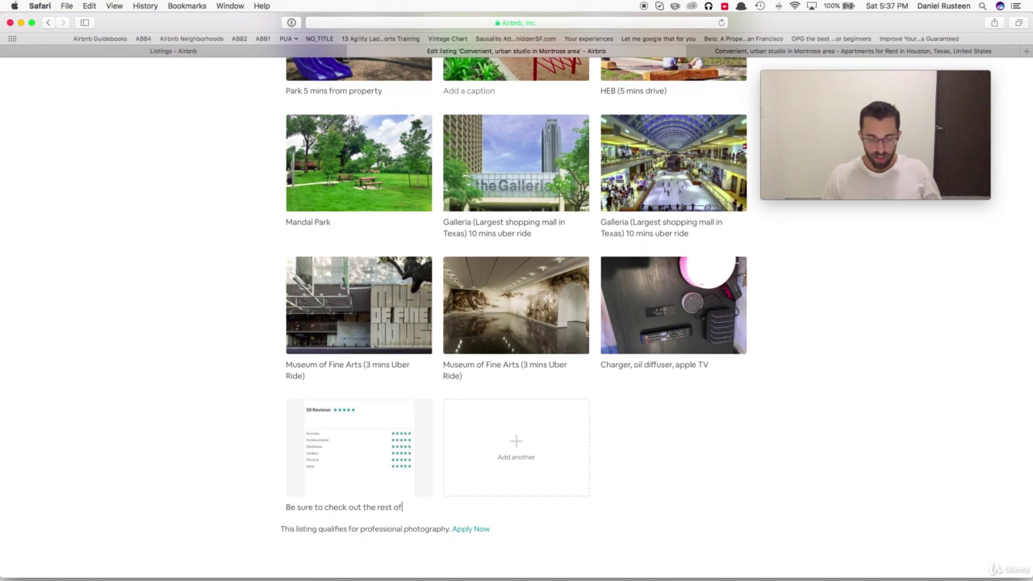
type(" my 5")
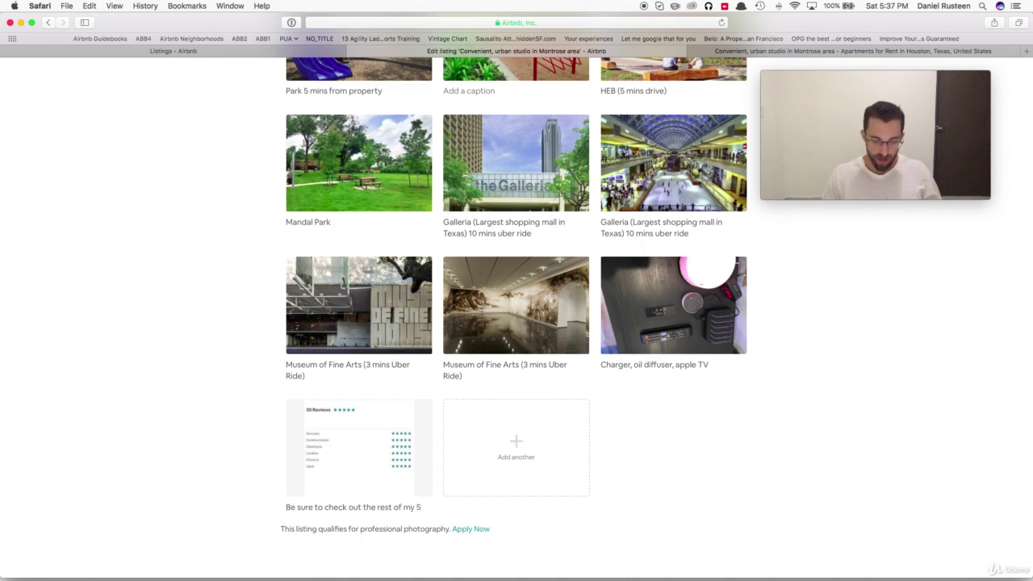
type("-star reviews below!")
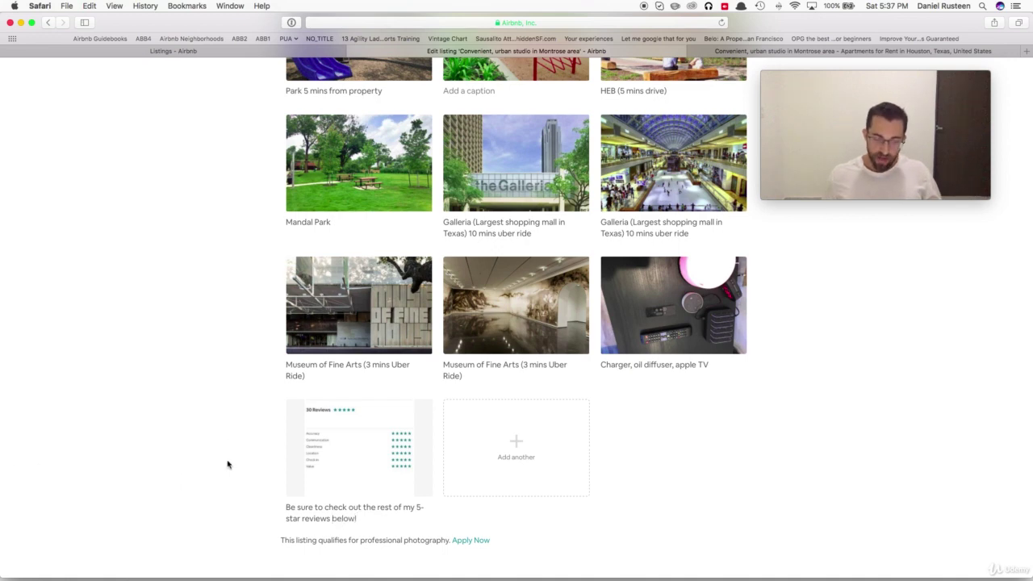
scroll(221, 431, "up", 2)
Move the ratings photo up after the shower photo, then centre another review screenshot in Preview
left_click_drag(362, 546, 655, 464)
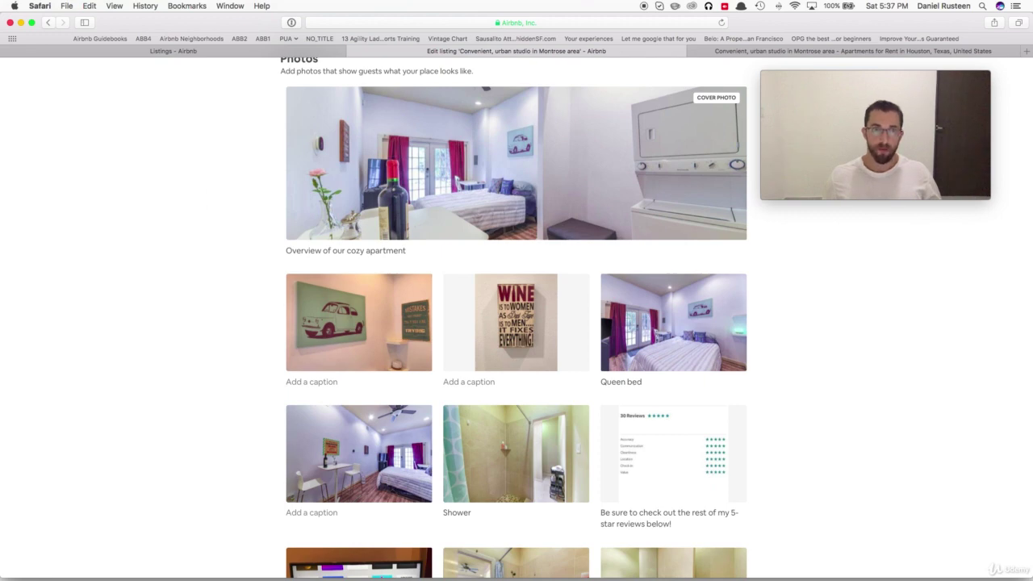
key("super+Tab")
left_click_drag(420, 175, 593, 172)
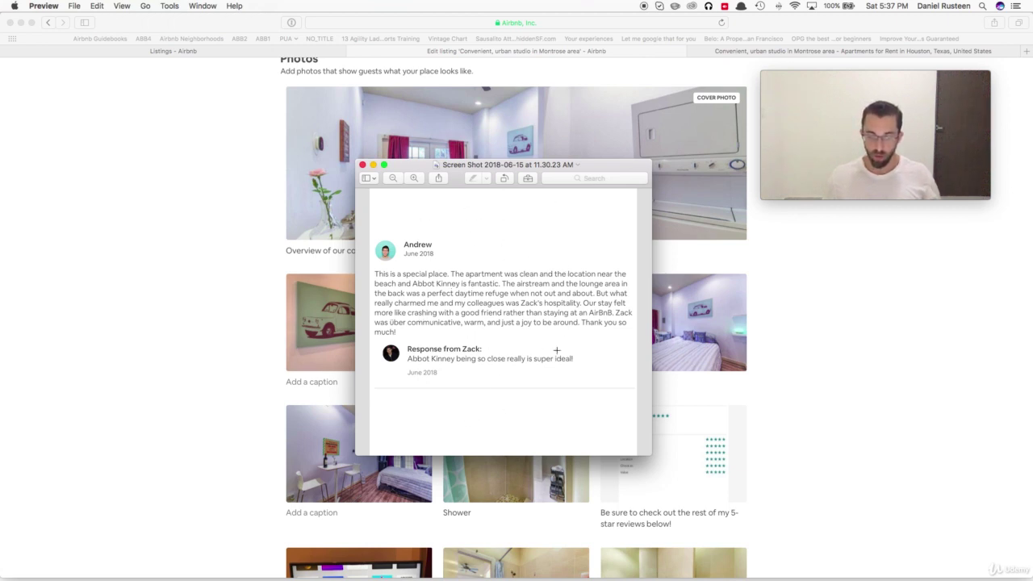
Restore Chrome showing the Venice Airstream listing's review-screenshot photo 7/19
key("super+Tab")
key("super+Tab")
key("super+Tab")
key("super+Tab")
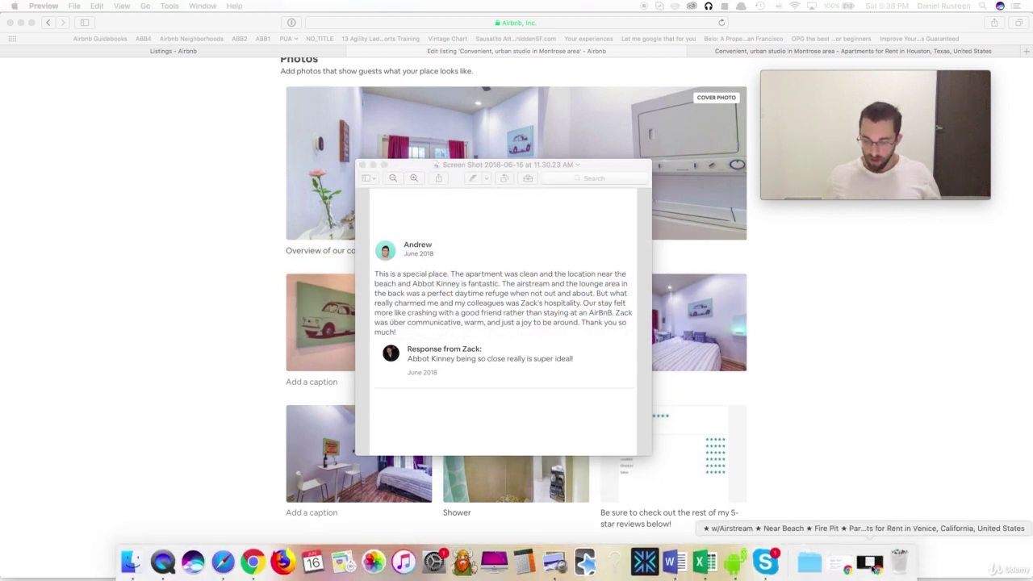
left_click(870, 564)
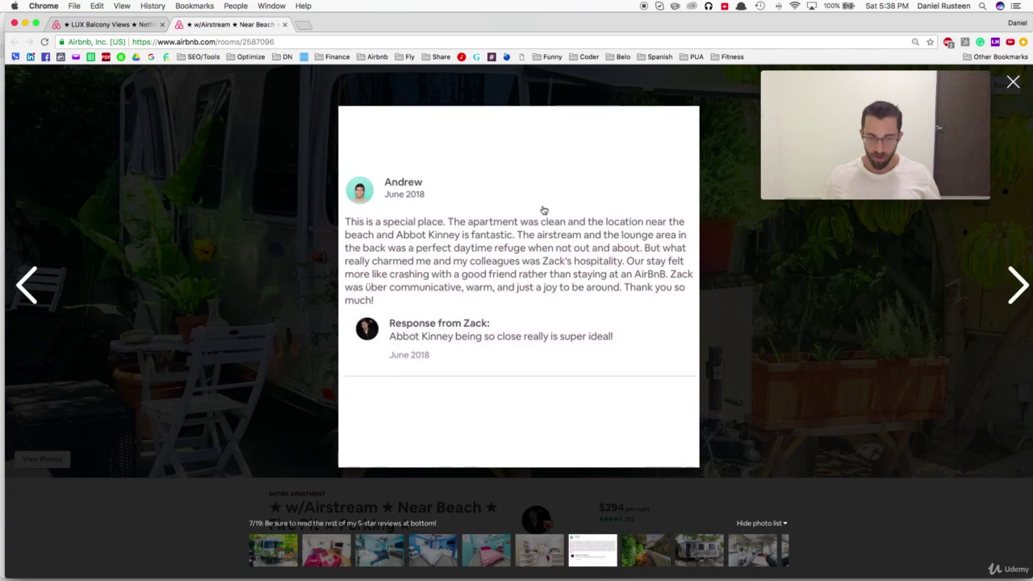
Check the LUX Balcony Views listing's review-screenshot photo in Chrome, then minimize Chrome
left_click(105, 24)
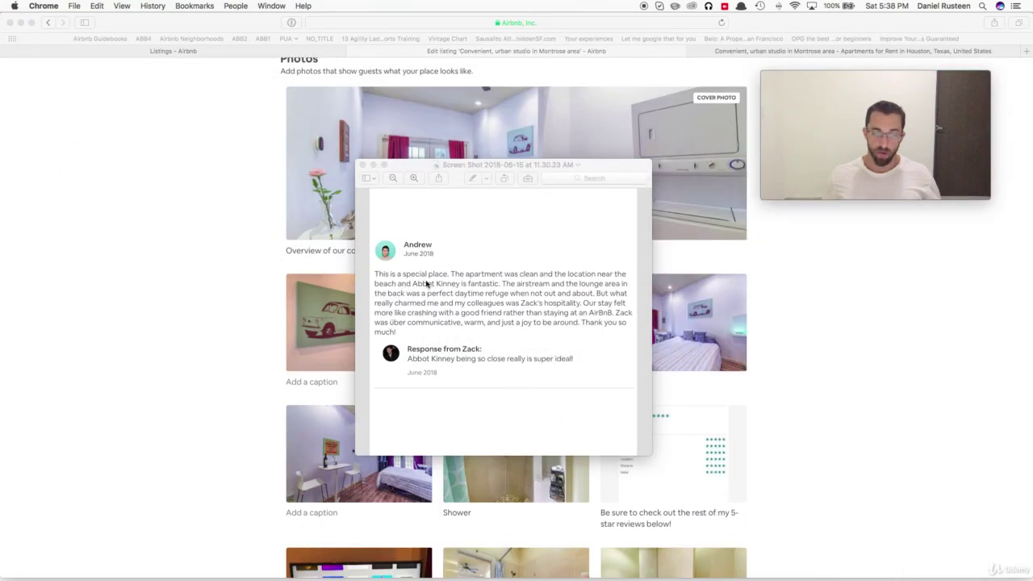
left_click(428, 286)
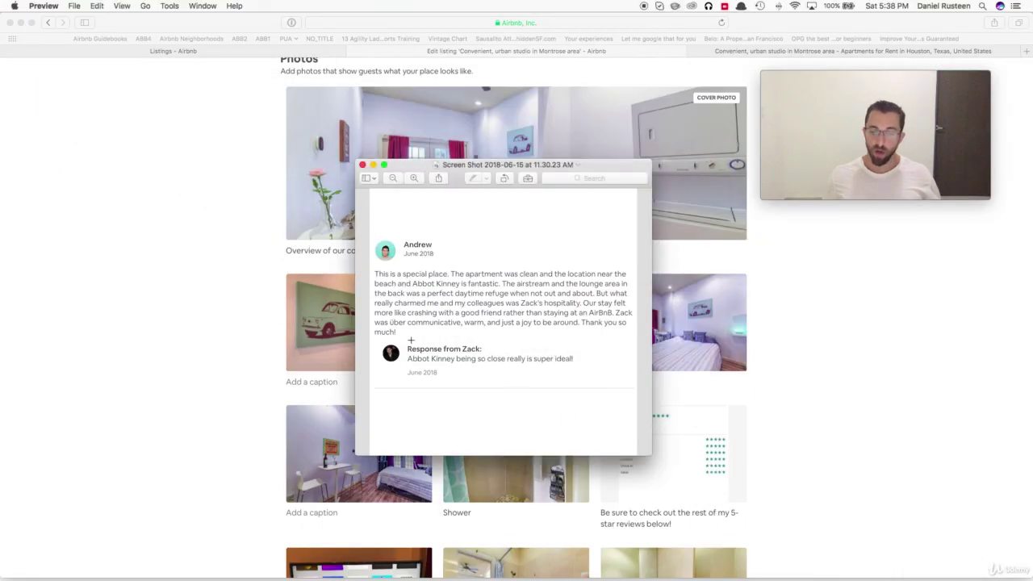
Bring Airbnb forward and return from the photo editor to the listing's editing overview
left_click(239, 288)
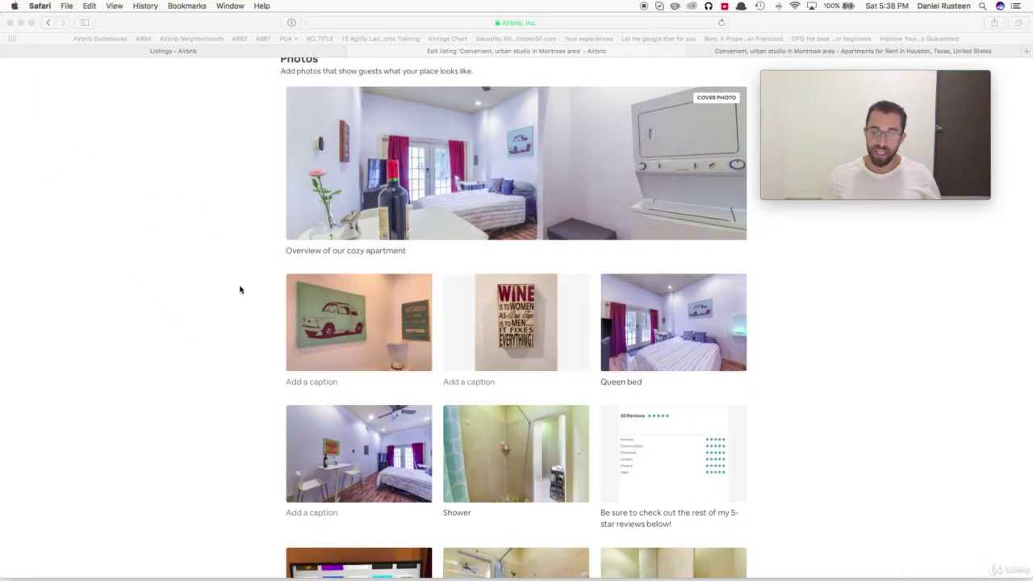
scroll(274, 202, "up", 5)
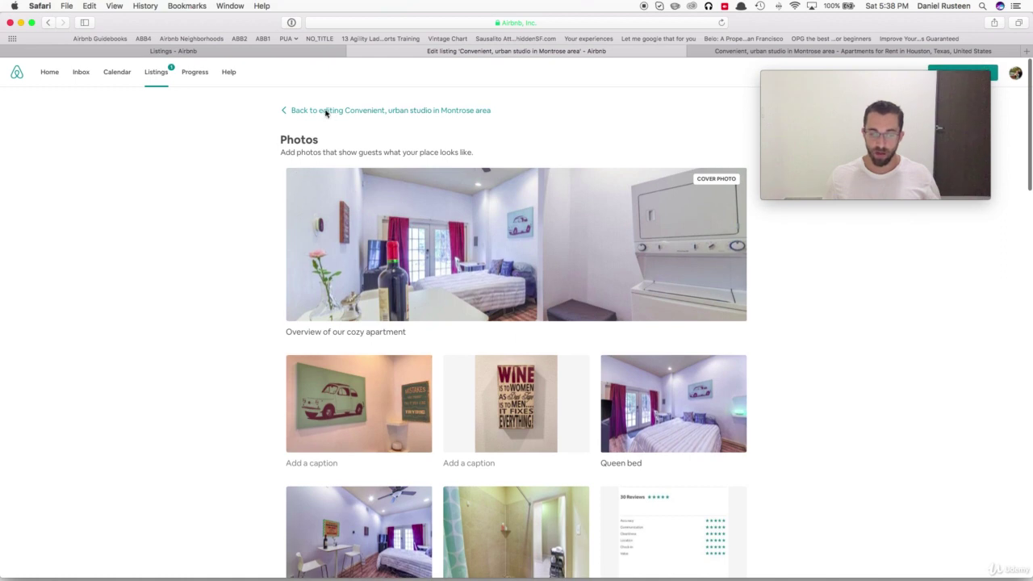
left_click(326, 113)
left_click(839, 79)
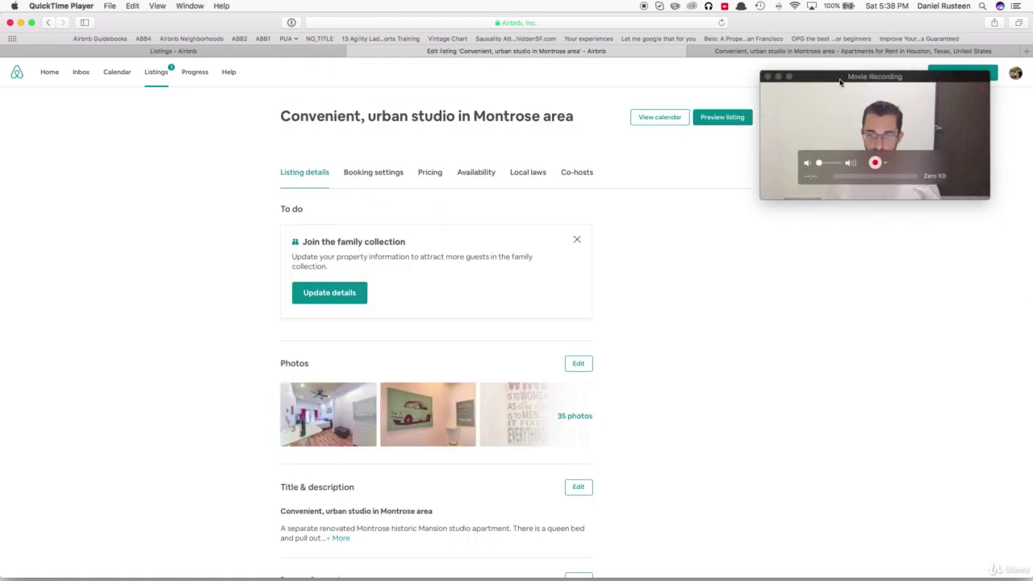
left_click_drag(840, 79, 553, 203)
Open the host's public profile page from the avatar's account menu
left_click(1016, 74)
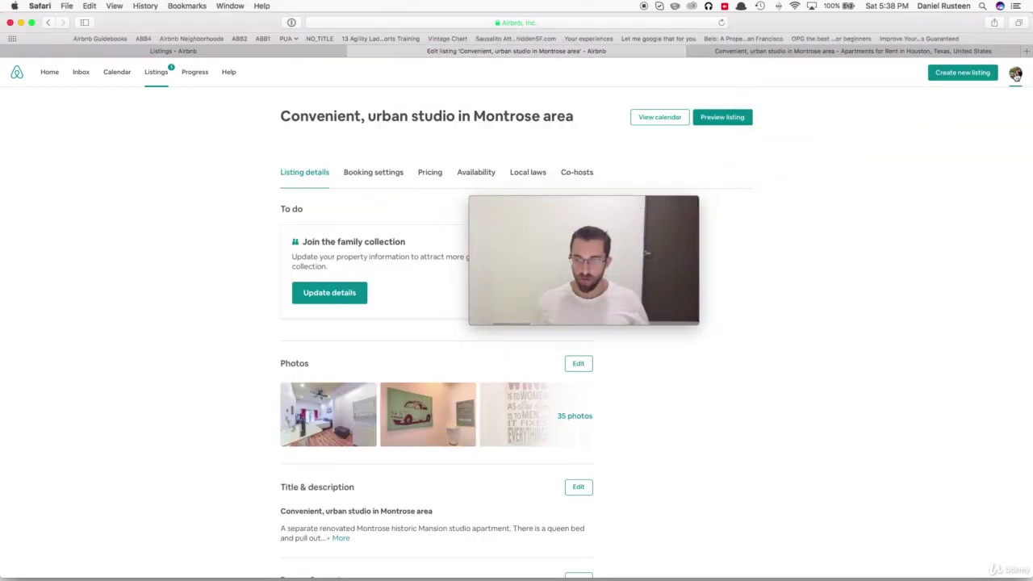
left_click(1015, 74)
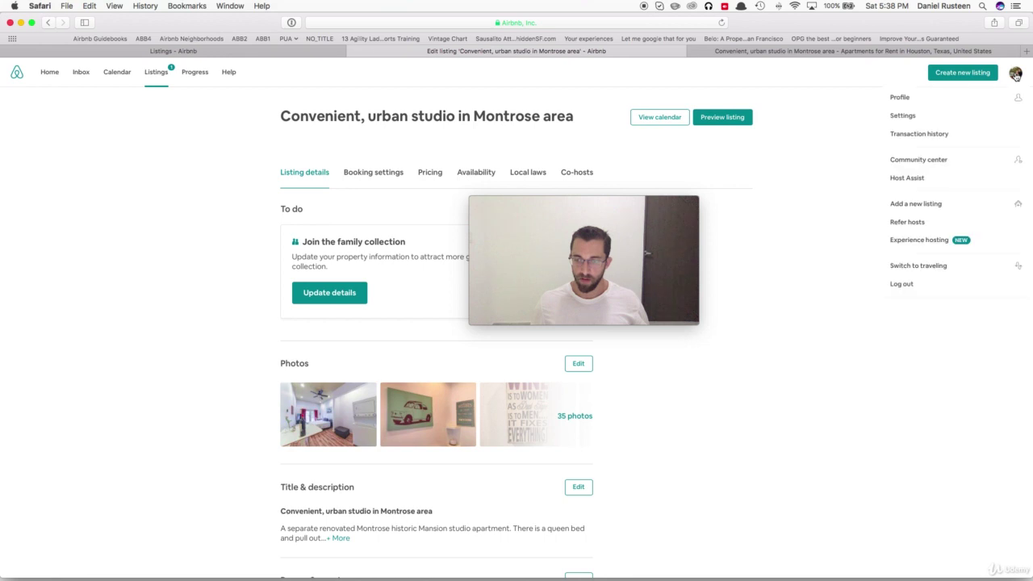
left_click(907, 97)
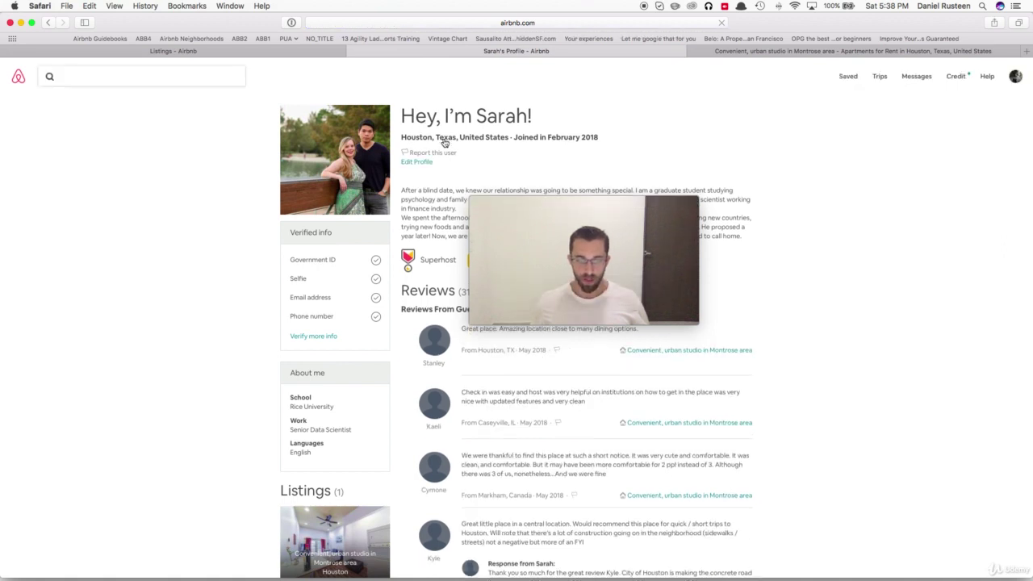
Go to Edit Profile and open the Reviews section listing reviews about the host
left_click(414, 163)
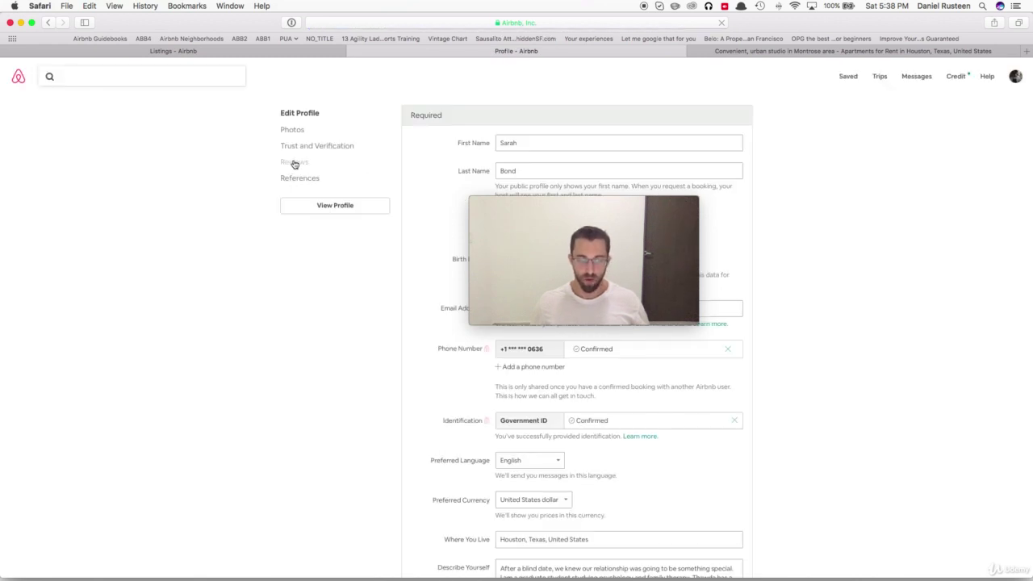
left_click_drag(527, 205, 846, 137)
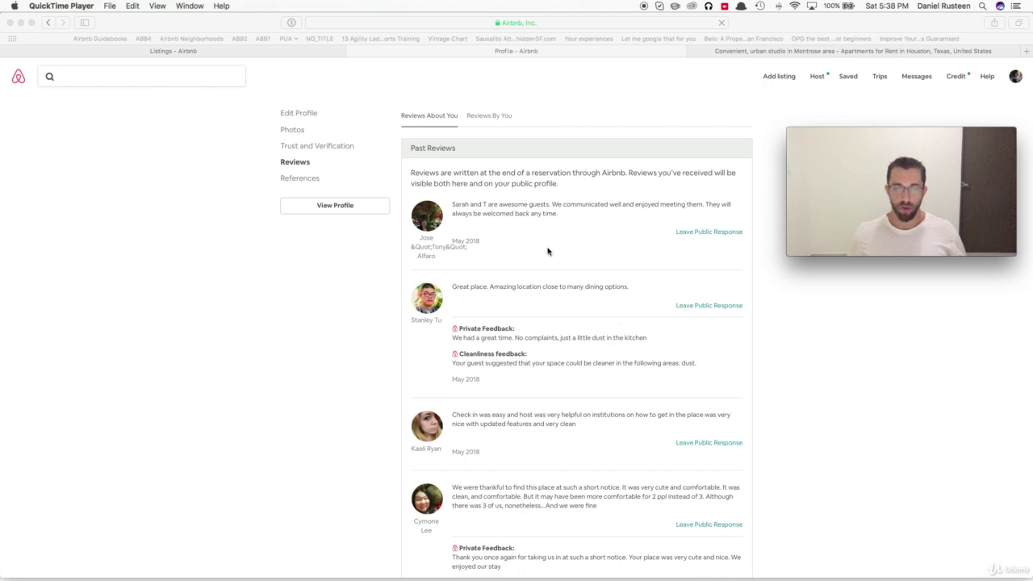
Scroll through the Past Reviews list, then switch to the Preview screenshots with Cmd+Tab
scroll(523, 343, "down", 5)
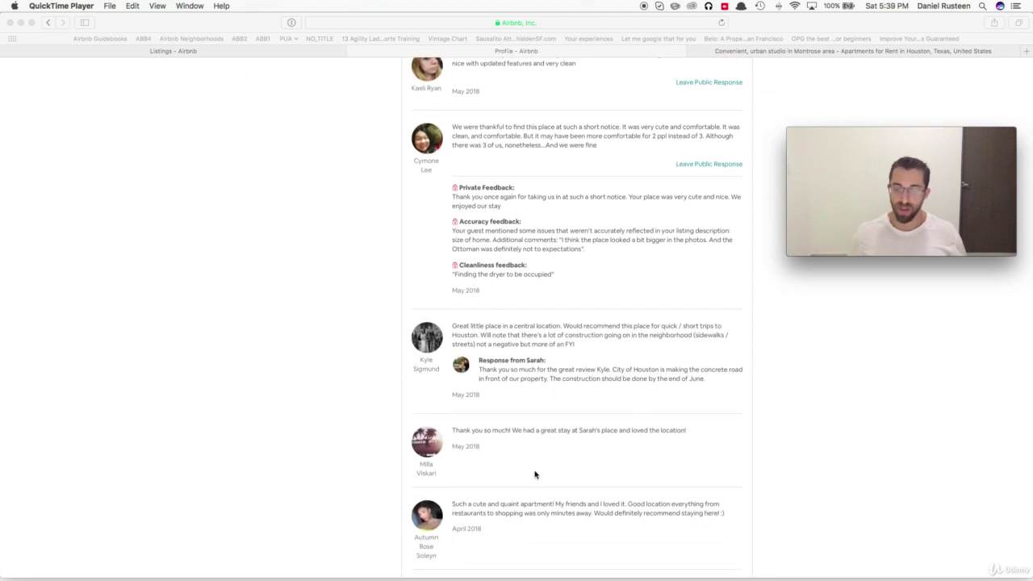
scroll(422, 333, "up", 3)
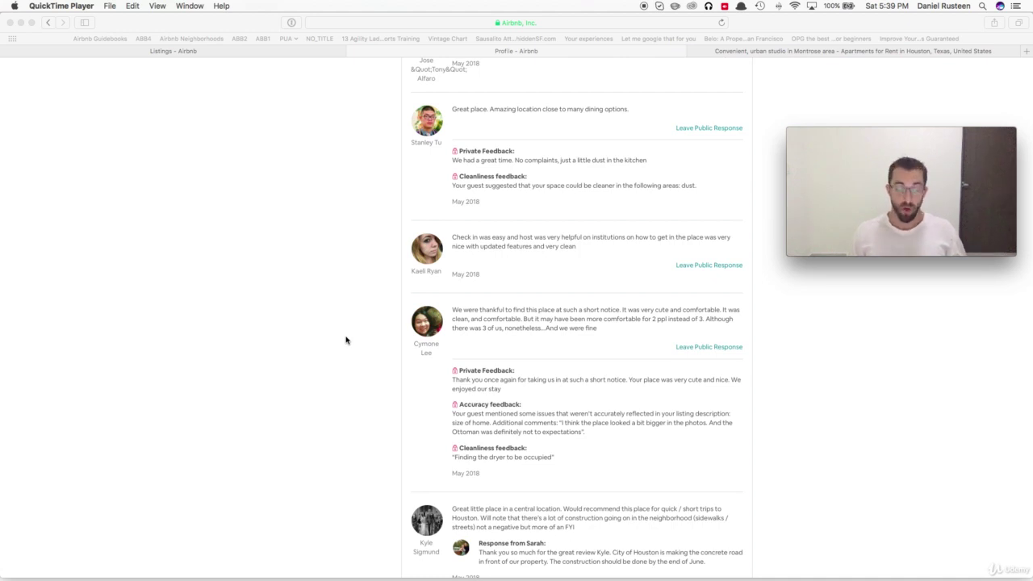
key("super+Tab")
key("super+Tab")
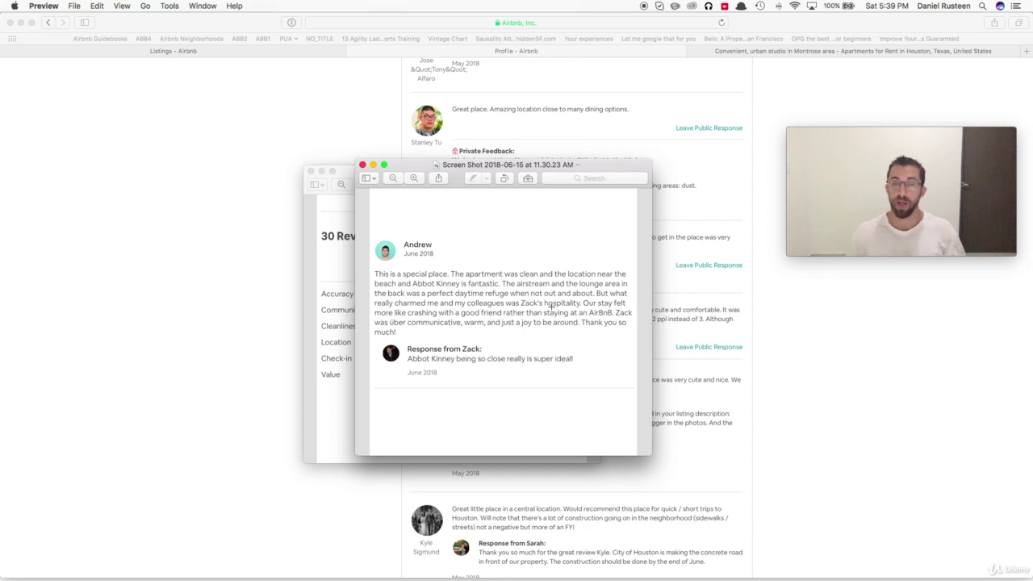
Close the other listing's review screenshot and the 30 Reviews screenshot windows in Preview
left_click(362, 166)
left_click(311, 172)
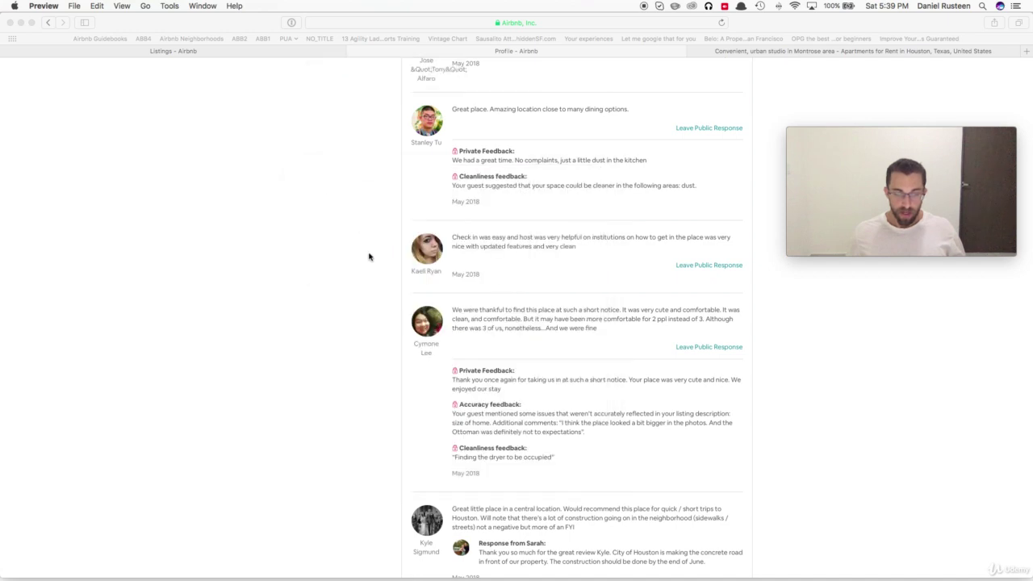
scroll(395, 449, "up", 5)
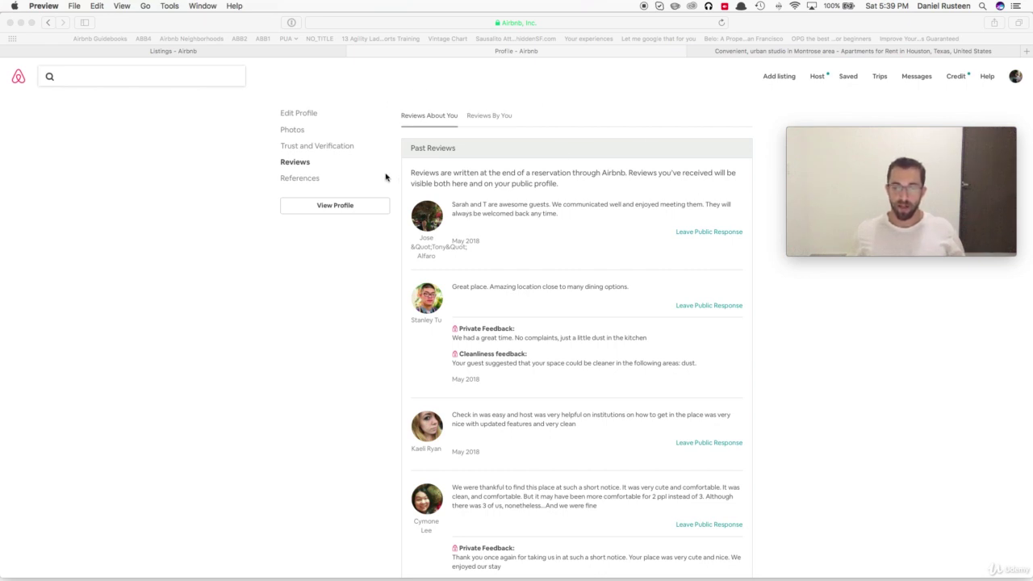
scroll(388, 176, "up", 2)
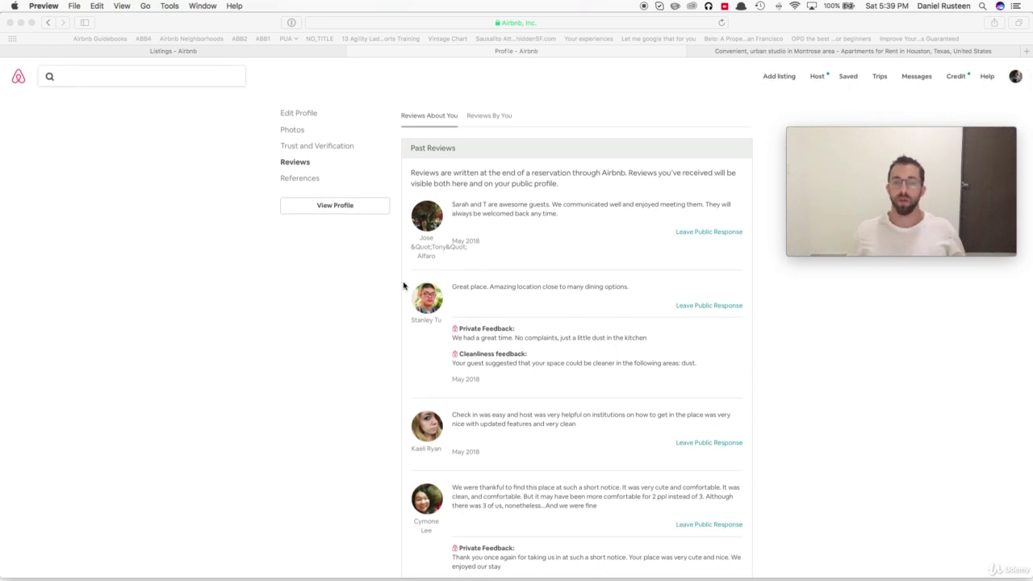